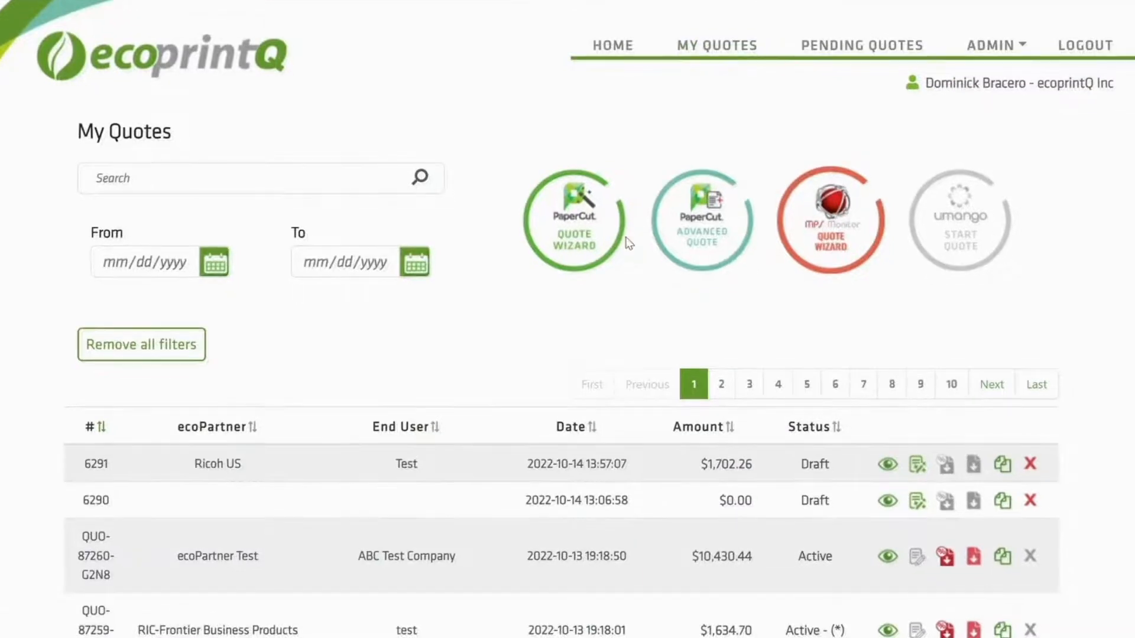
Step: Start a new quote with the PaperCut Quote Wizard
click(564, 239)
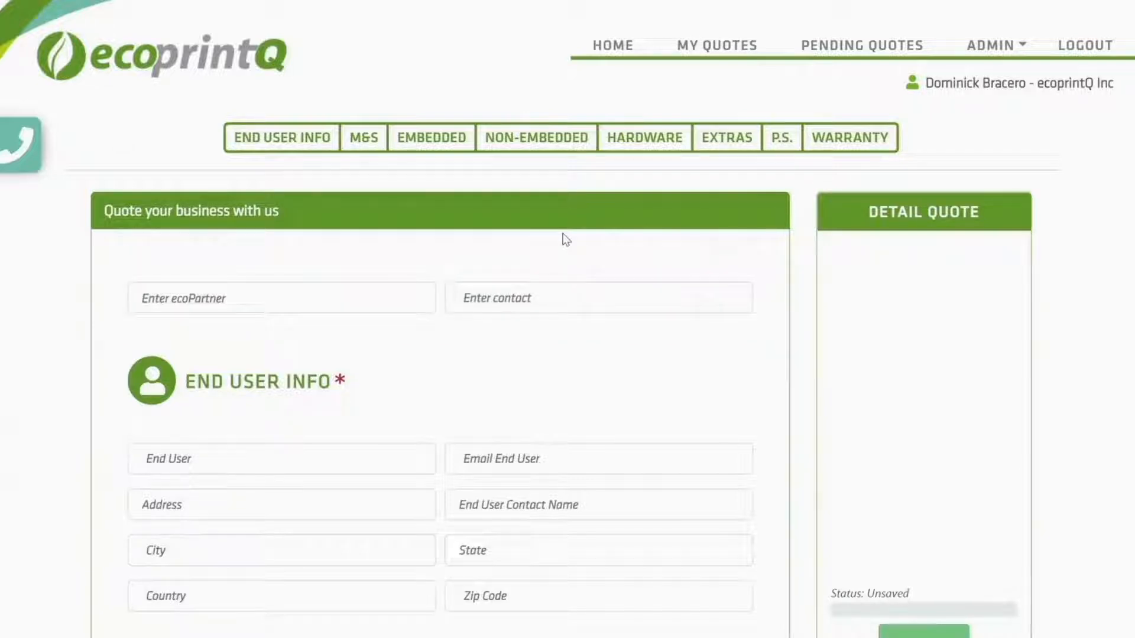
Step: Examine the quote form's sections, from end user info and M&S through devices, hardware, extra licenses and professional services to extended warranty
scroll(566, 238, down, 3)
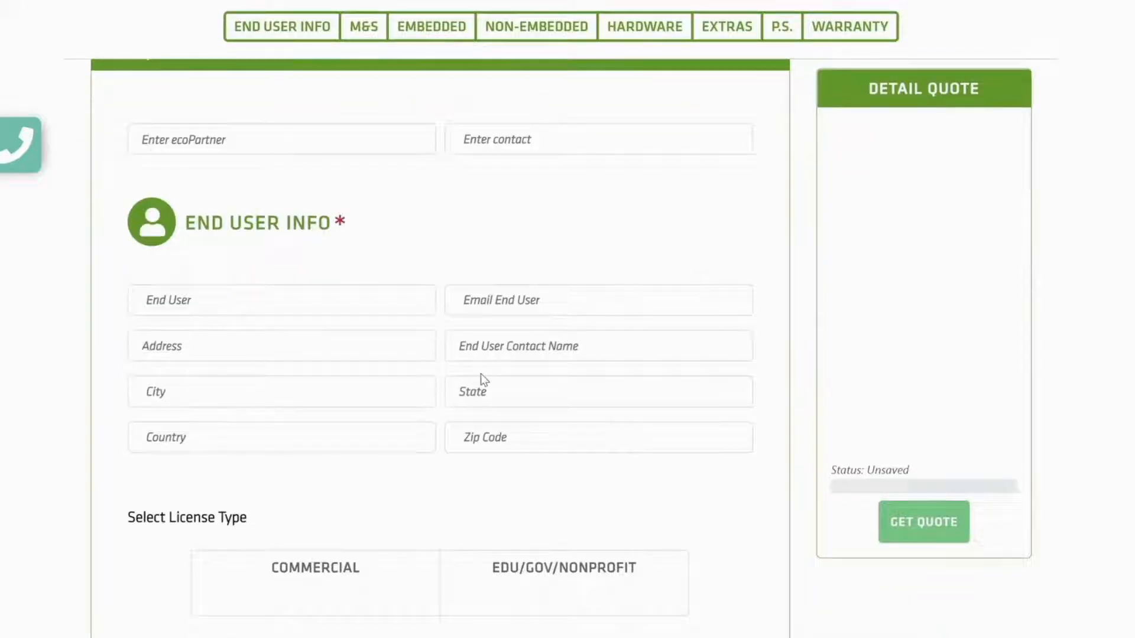
scroll(312, 375, down, 5)
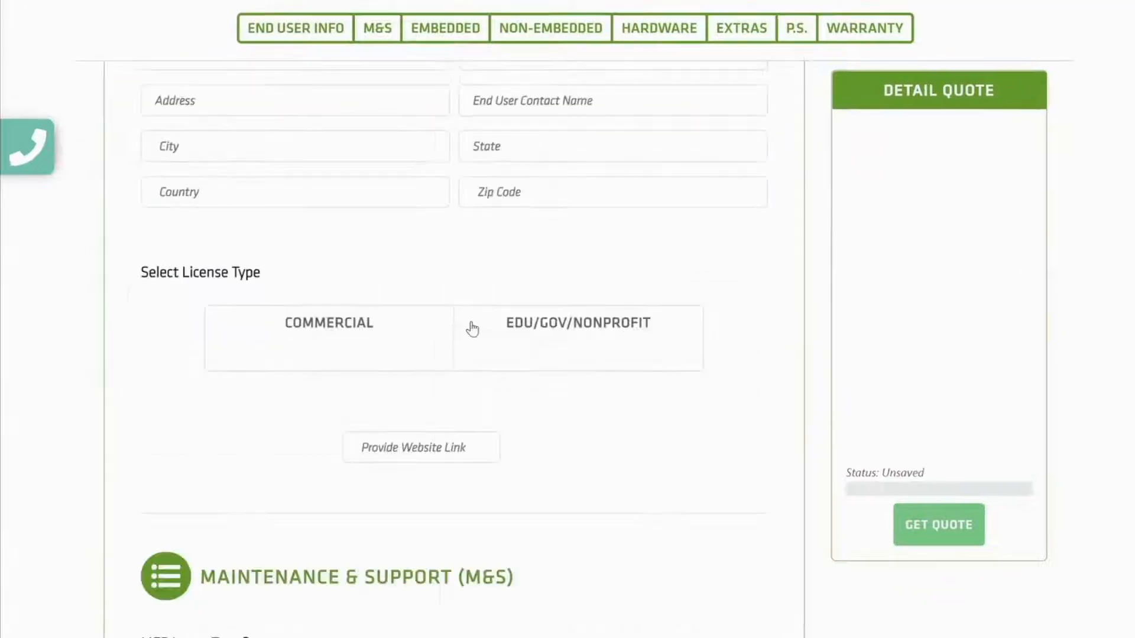
scroll(560, 358, down, 6)
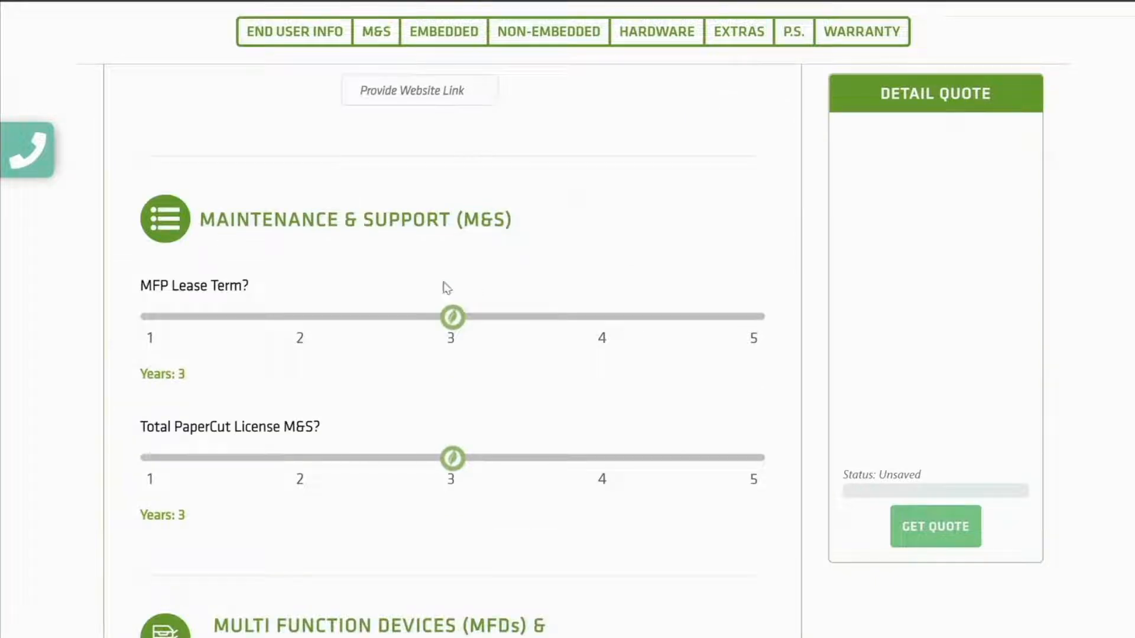
scroll(469, 427, down, 3)
scroll(468, 427, down, 5)
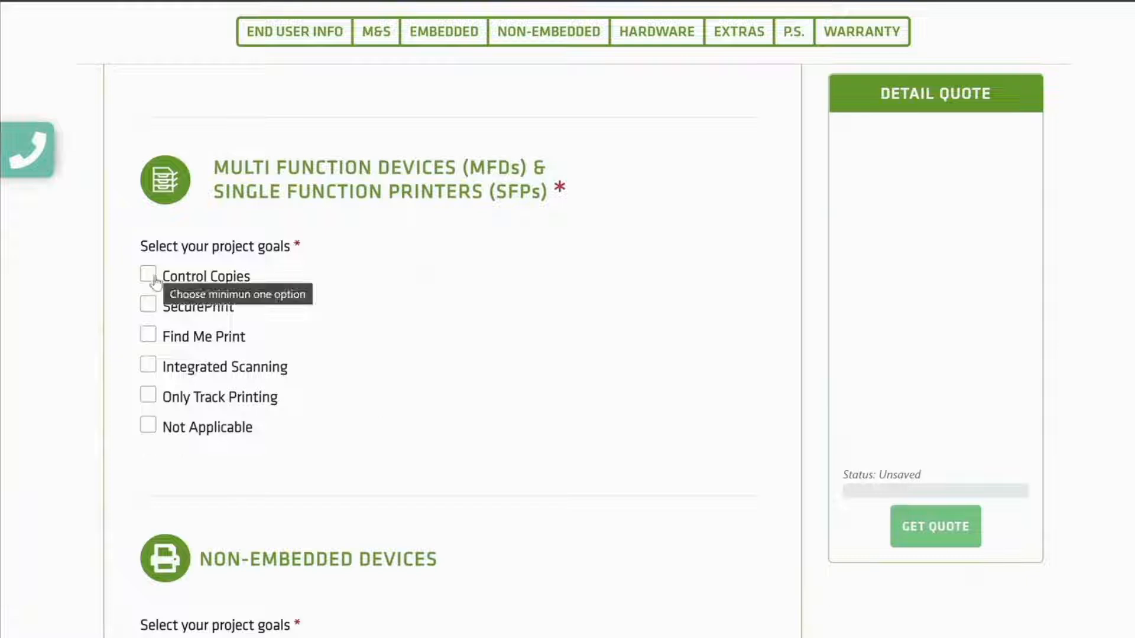
scroll(577, 420, down, 5)
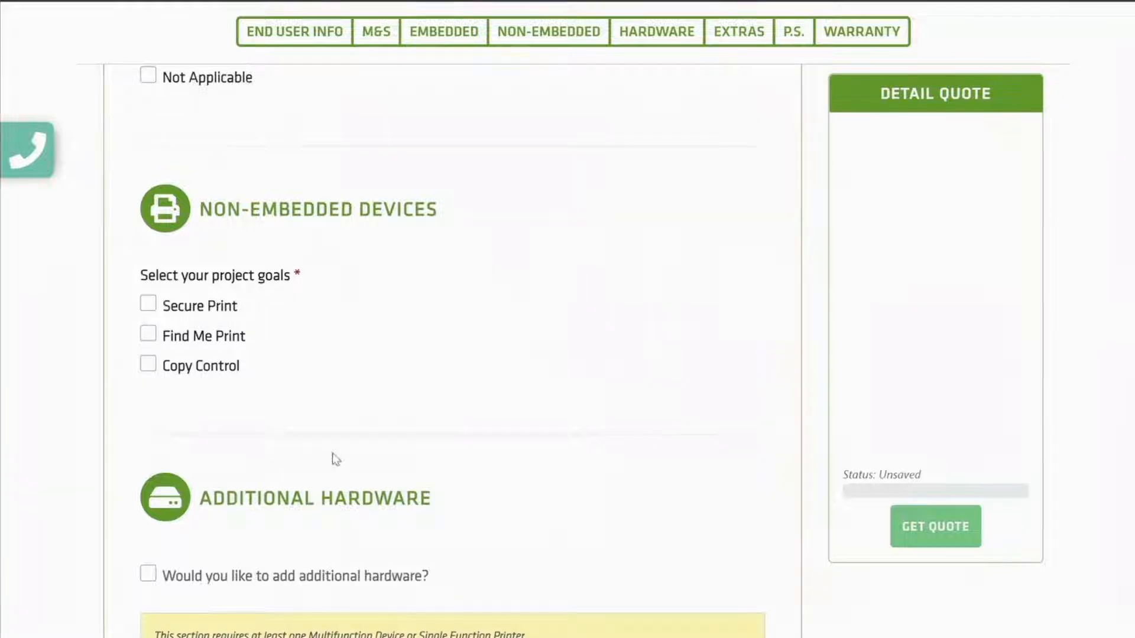
scroll(333, 458, down, 4)
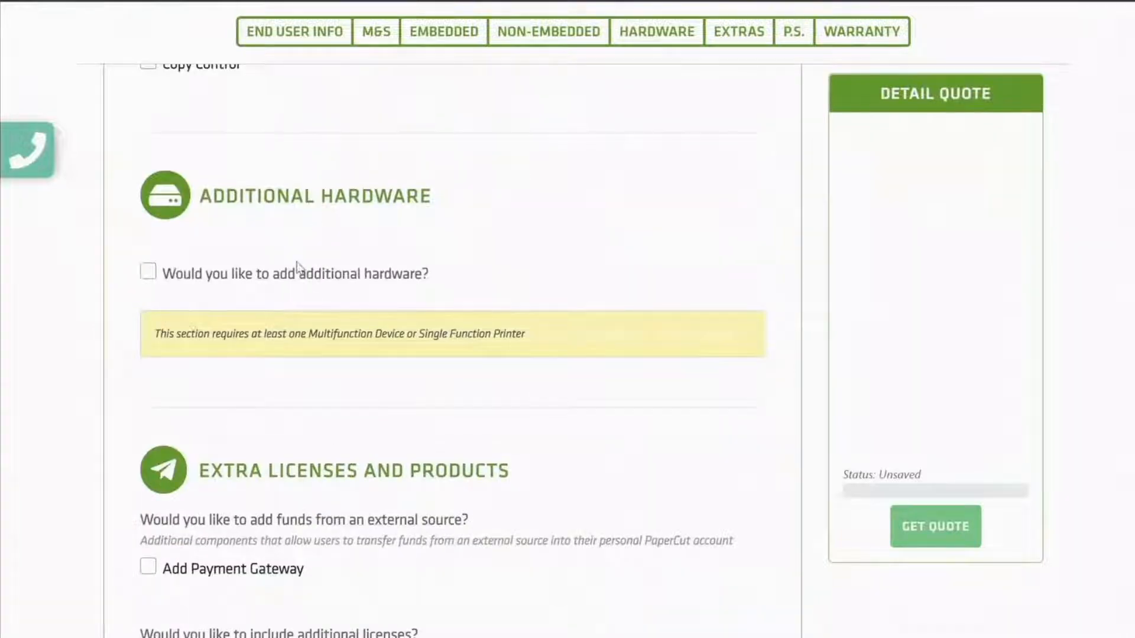
scroll(298, 264, down, 4)
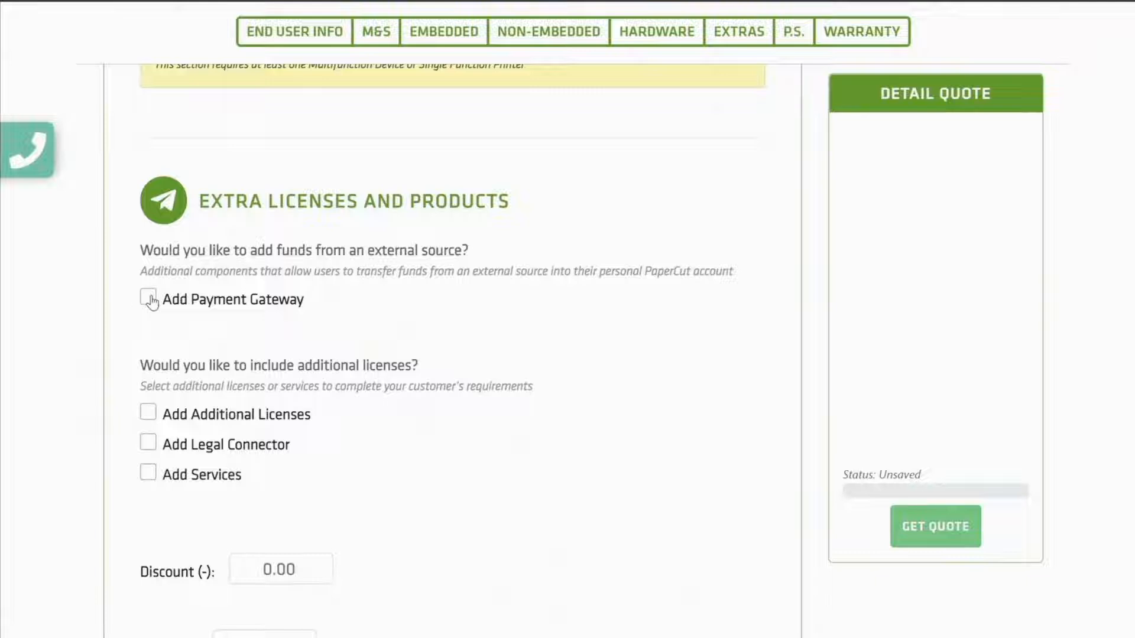
click(149, 474)
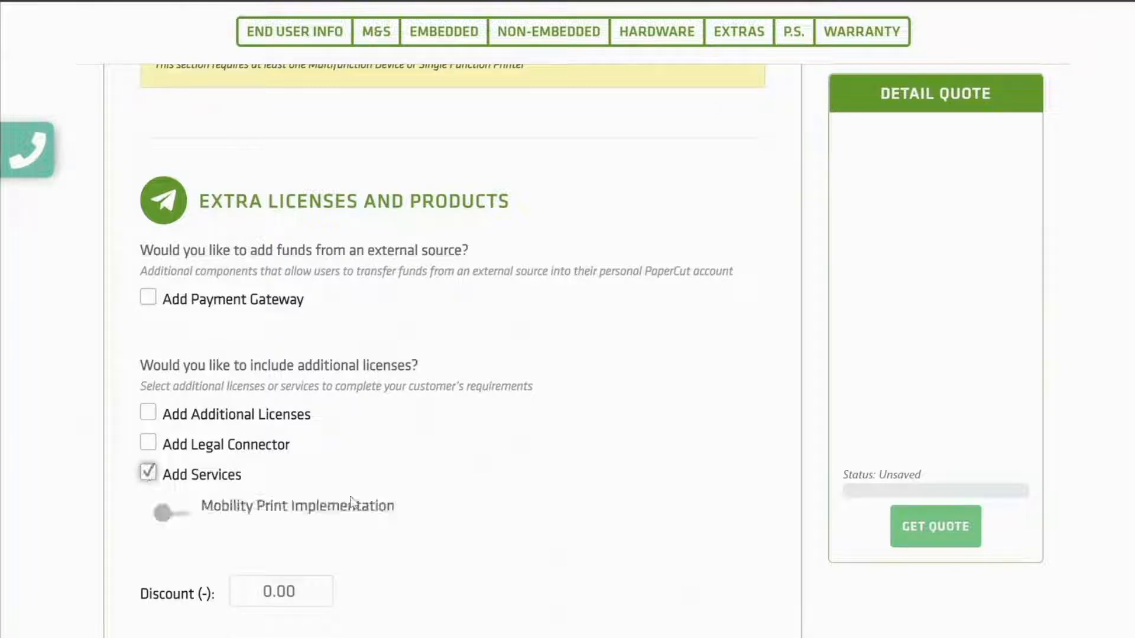
scroll(418, 467, down, 5)
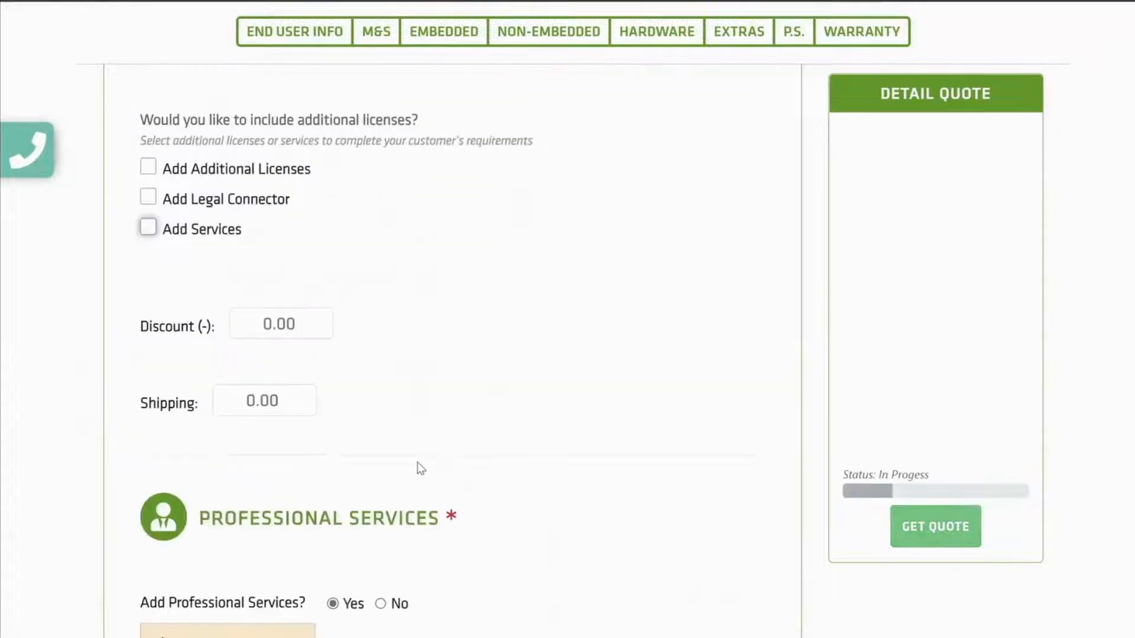
scroll(418, 466, down, 3)
scroll(418, 461, down, 1)
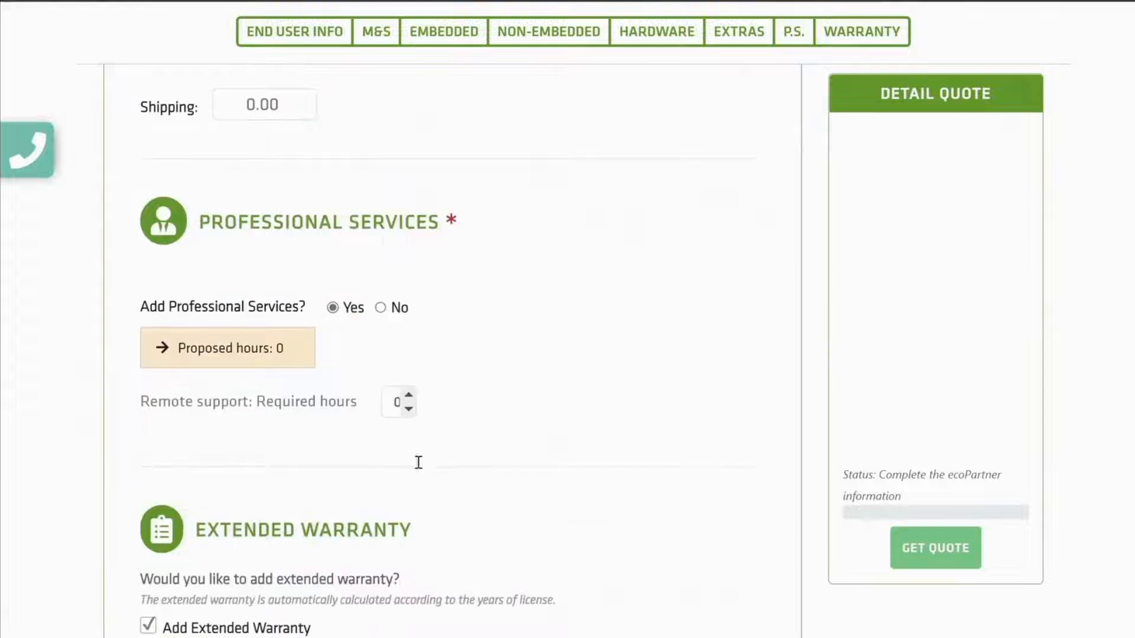
scroll(401, 313, down, 3)
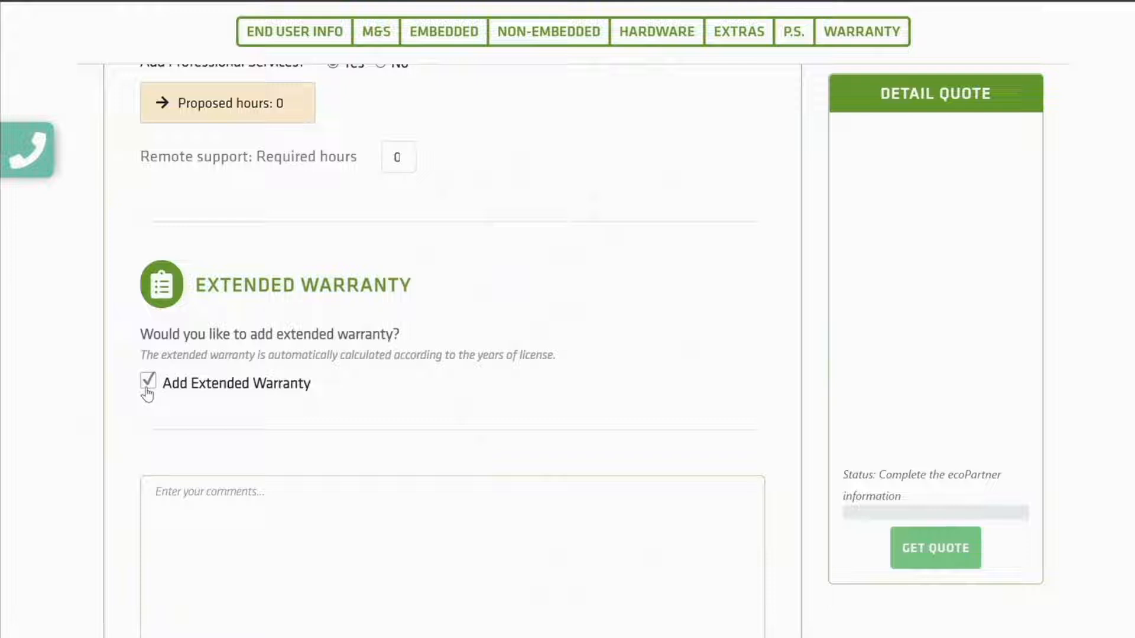
scroll(677, 348, up, 15)
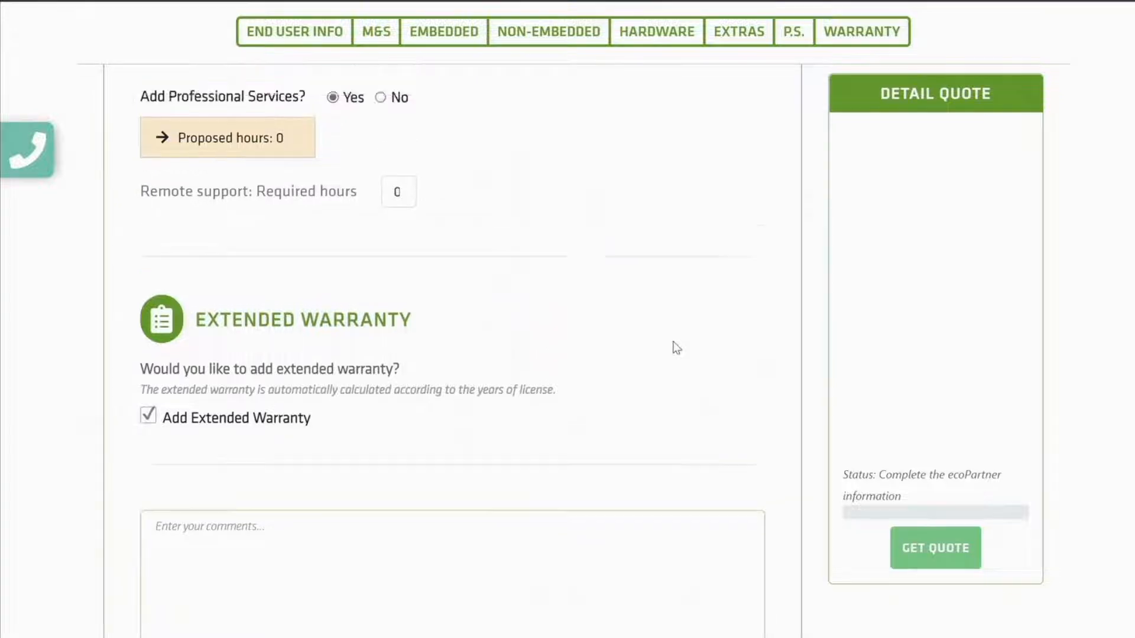
Step: Fill in ecoPartner Test with its contact name, and complete the details of end user "test", including e-mail and address
scroll(676, 348, up, 10)
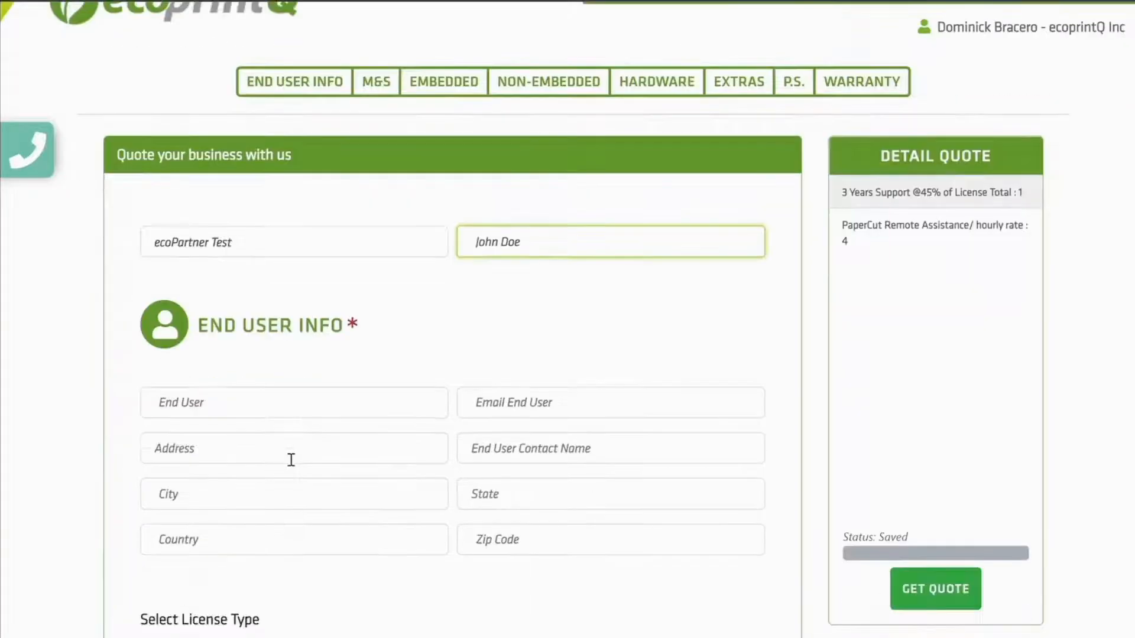
scroll(245, 314, down, 1)
click(243, 350)
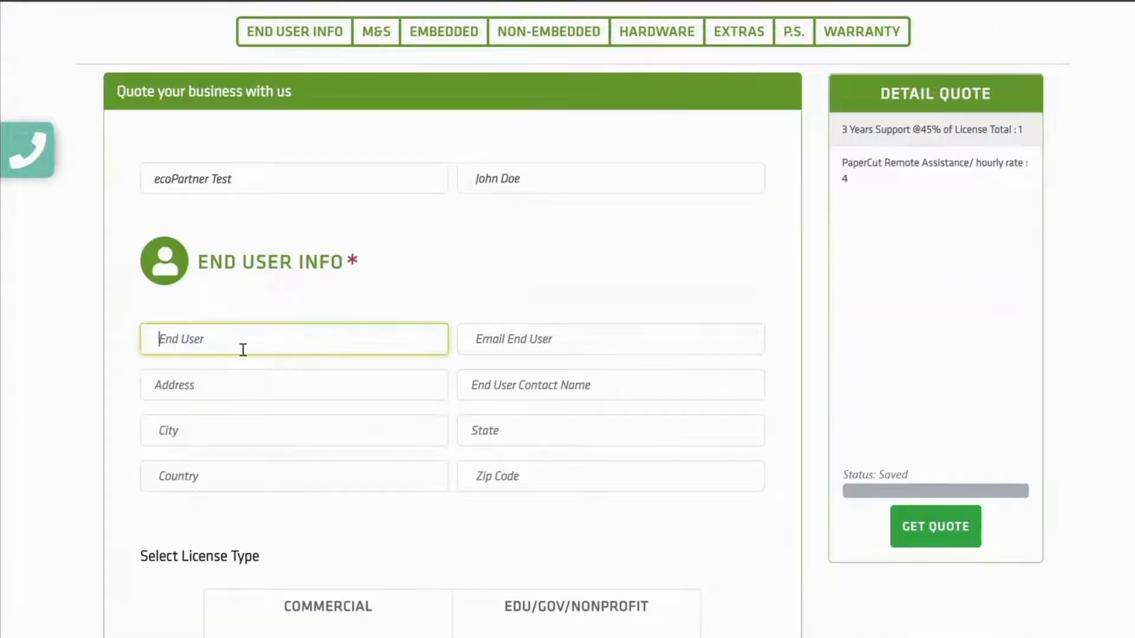
text(test)
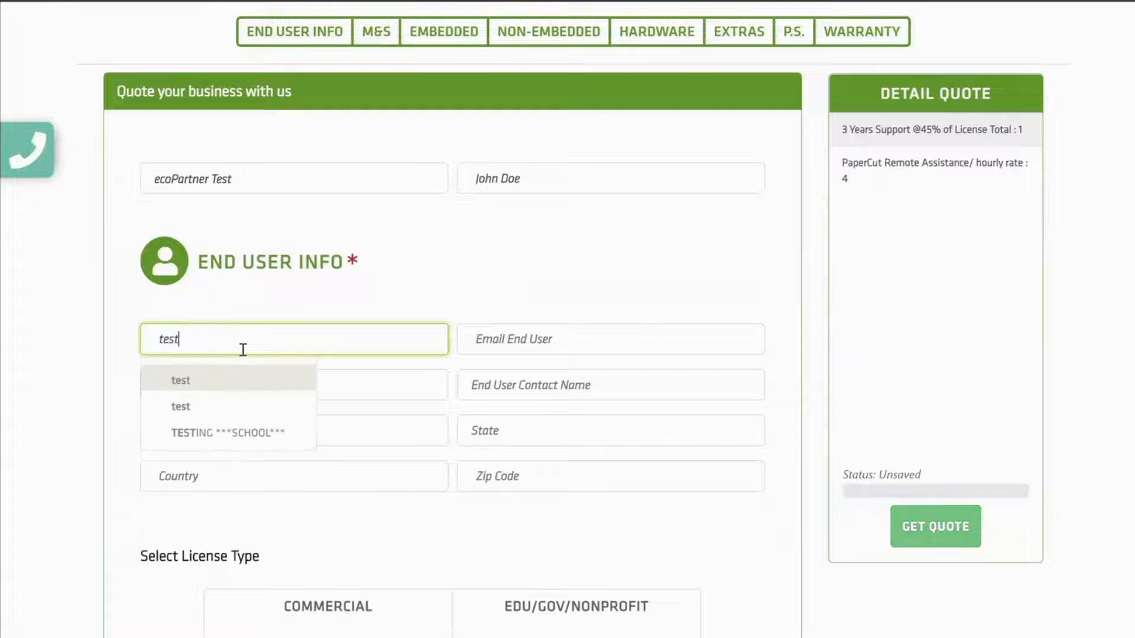
click(229, 405)
text(123)
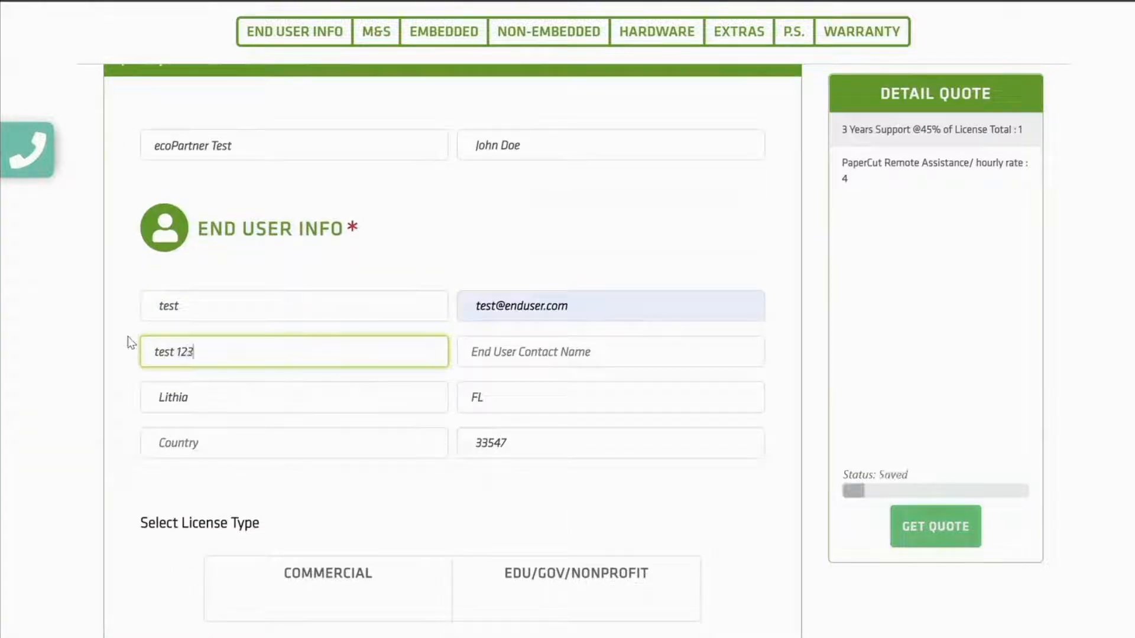
Step: Choose the Commercial license type and set the total PaperCut License M&S to 4 years
scroll(170, 382, down, 4)
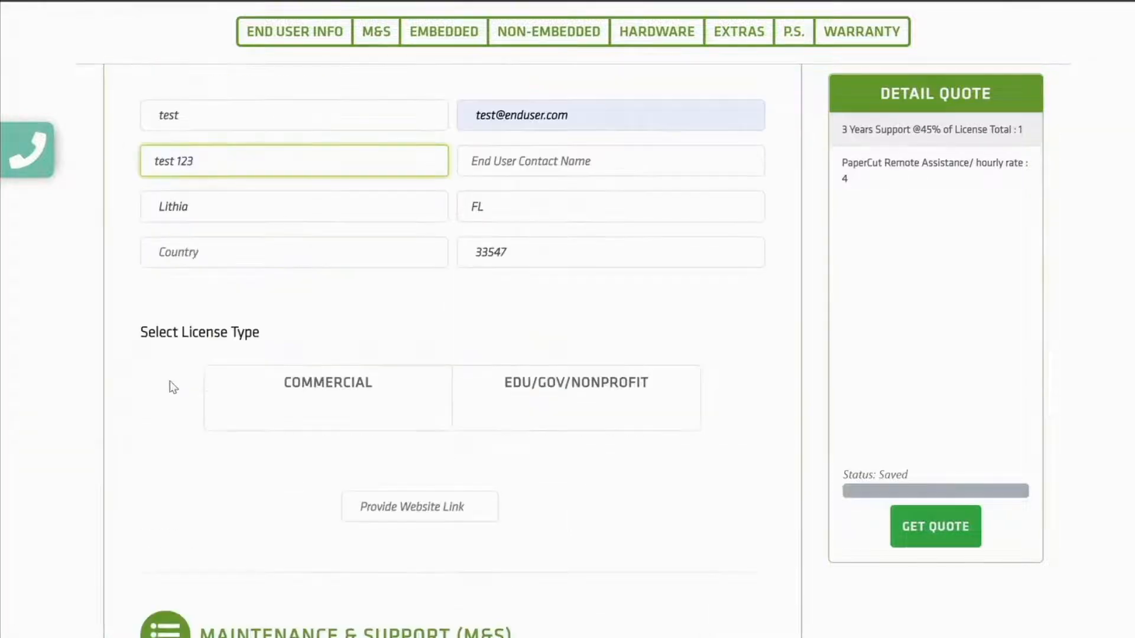
click(336, 330)
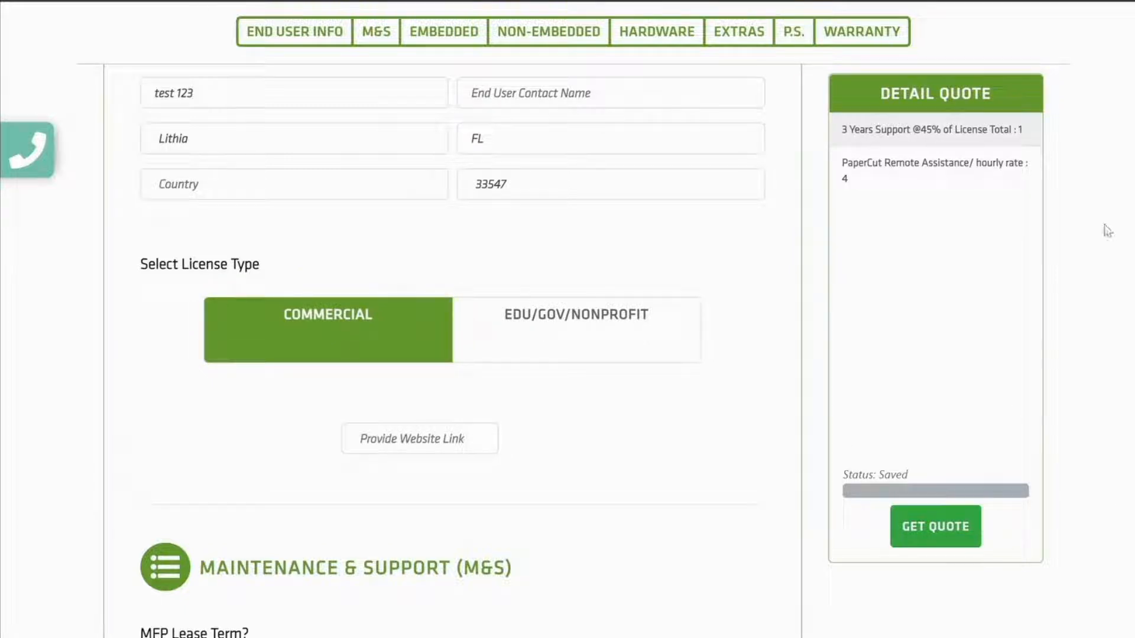
scroll(658, 403, down, 6)
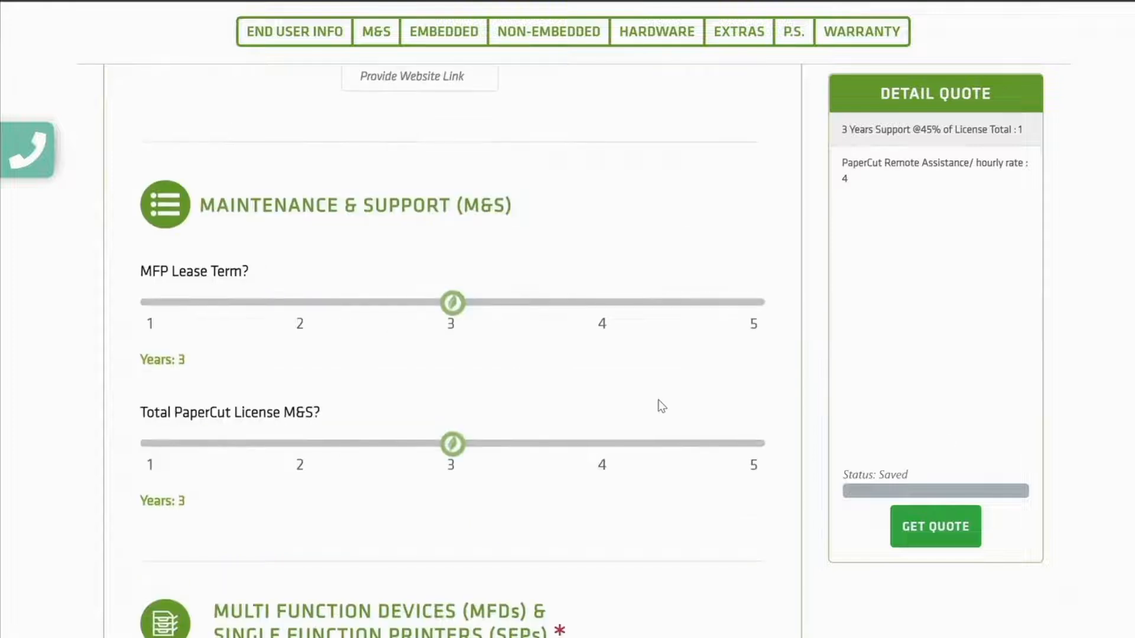
drag(454, 445, 572, 451)
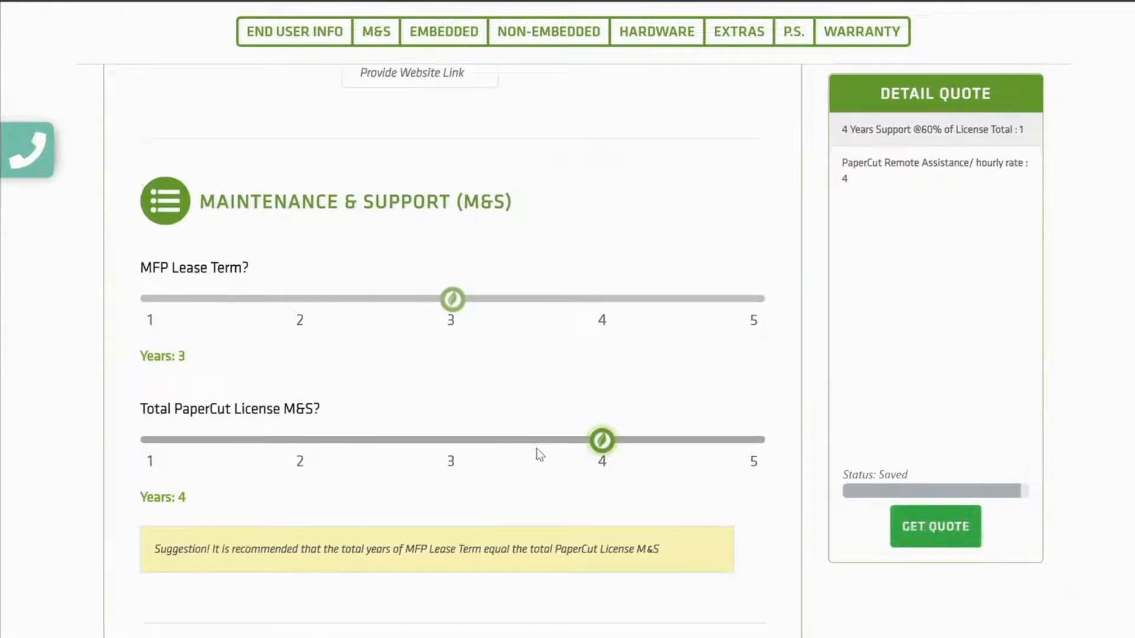
Step: Select Find Me Print as the project goal for the multi function devices and single function printers
scroll(535, 456, down, 4)
scroll(537, 455, down, 4)
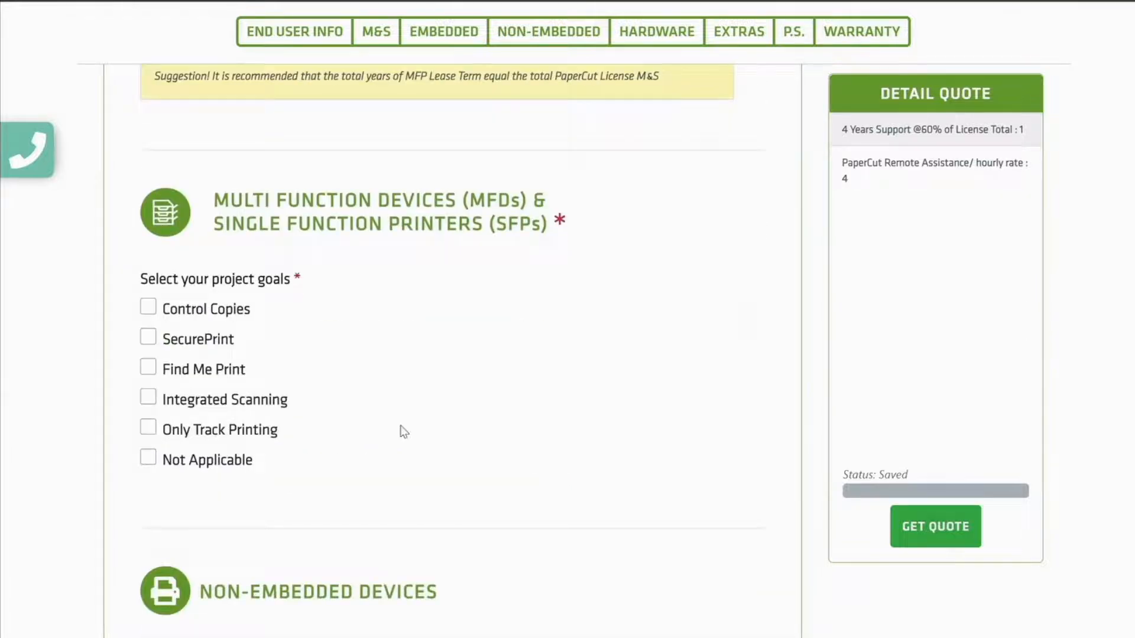
click(148, 366)
Step: Choose RICOH - GESTETNER - LANIER - NASHUATEC as the embedded device brand and add one Rfideas pcProx Plus card reader
scroll(435, 459, down, 3)
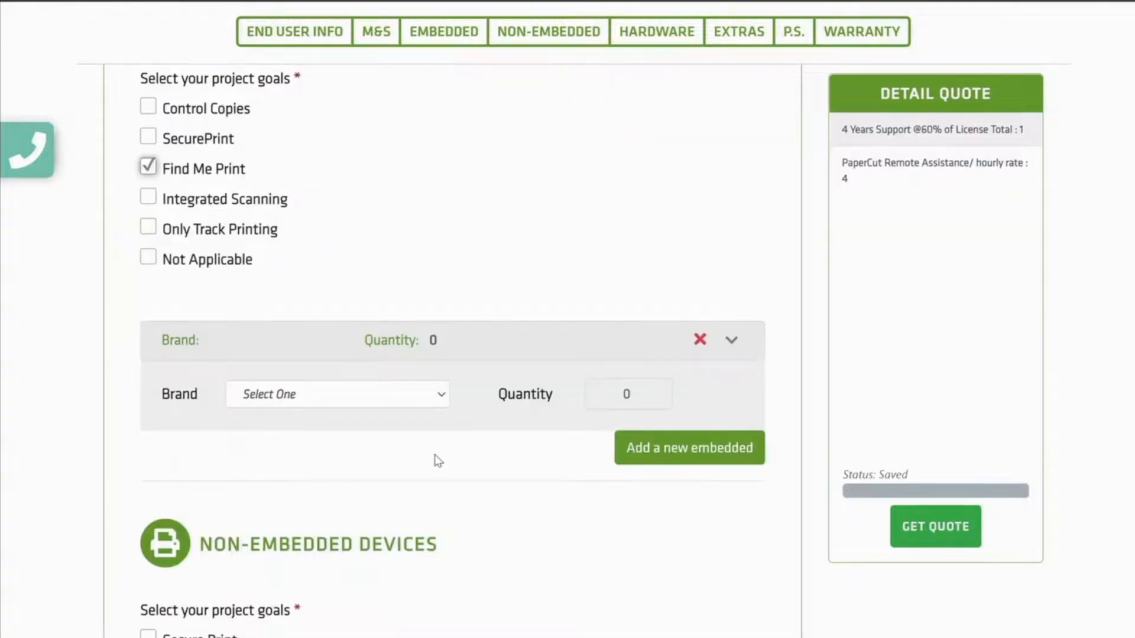
scroll(437, 462, down, 1)
click(442, 303)
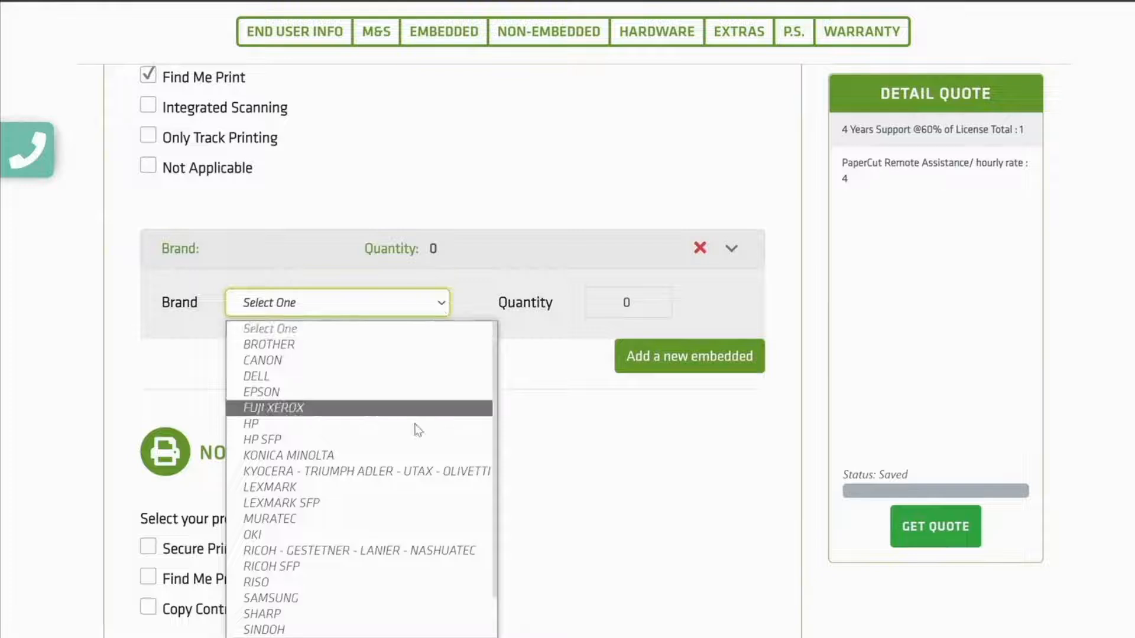
click(414, 553)
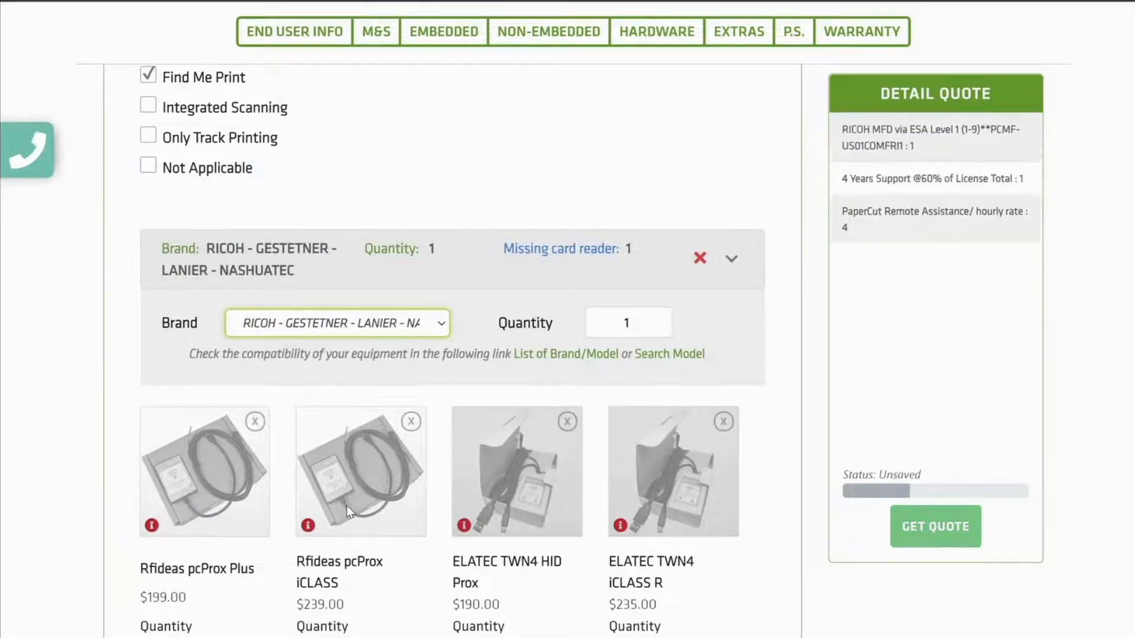
scroll(346, 506, down, 2)
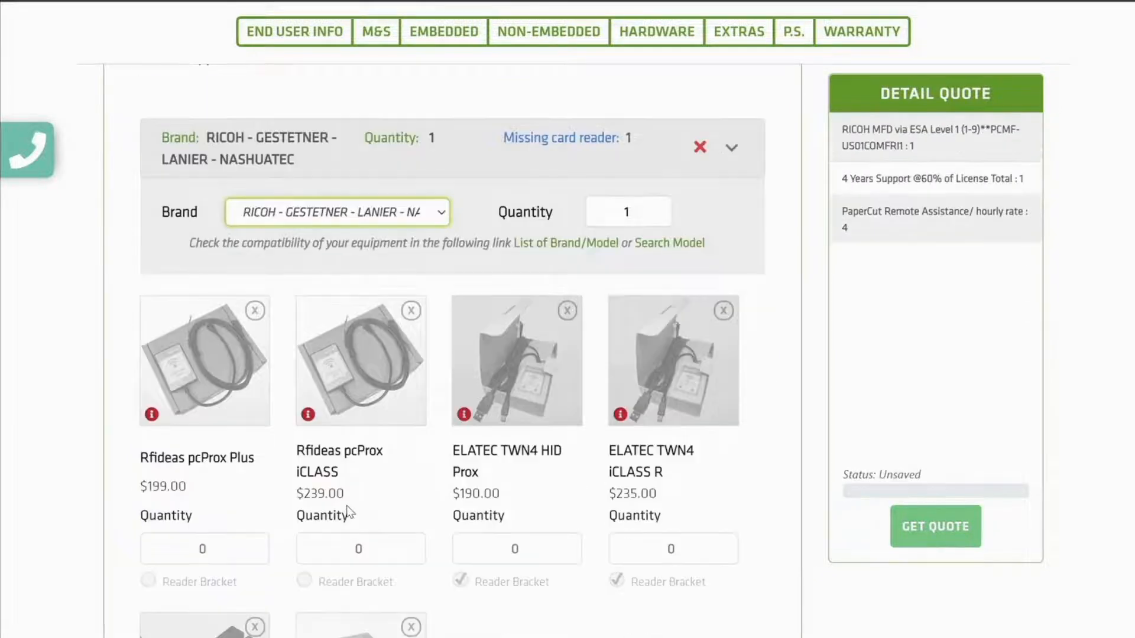
click(262, 541)
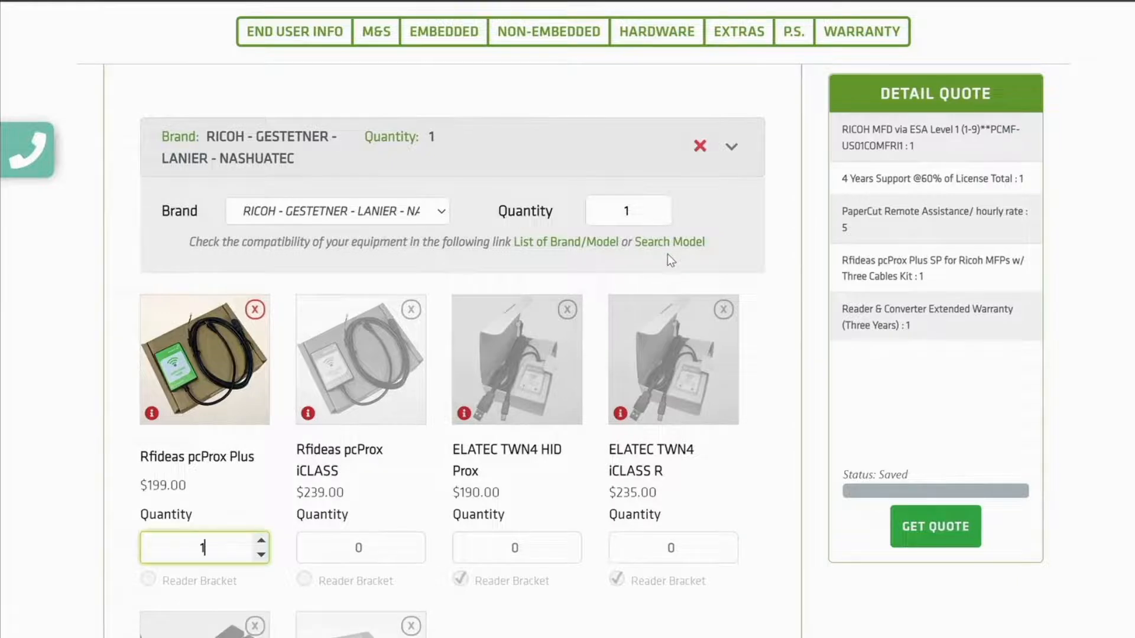
Step: Select Secure Print as the project goal for the non-embedded devices
scroll(668, 254, down, 5)
scroll(668, 254, down, 8)
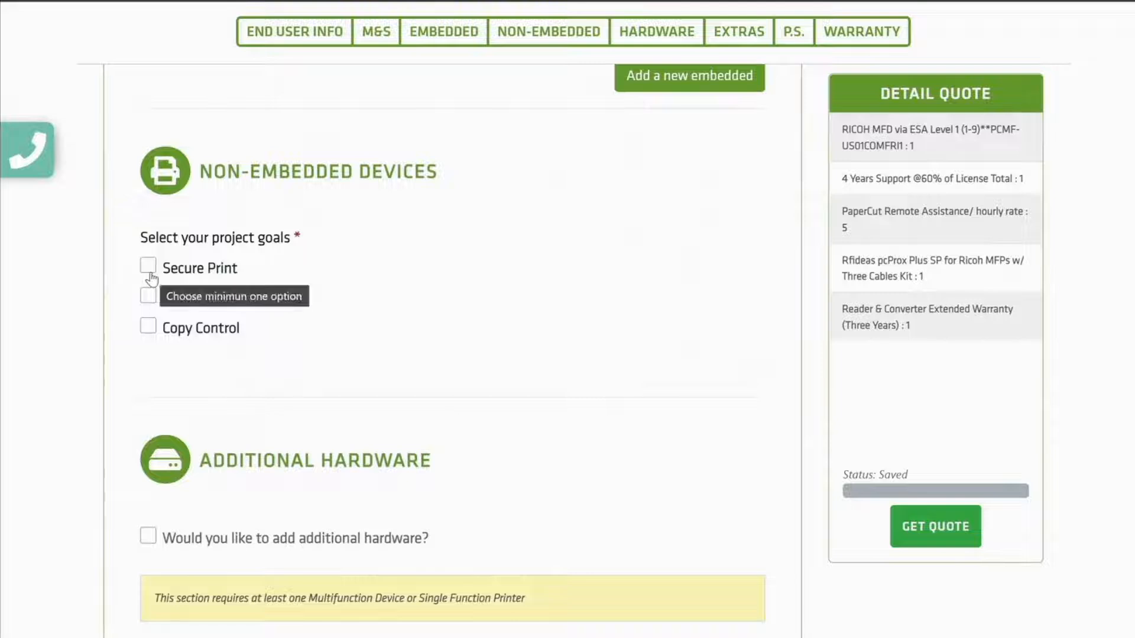
click(148, 269)
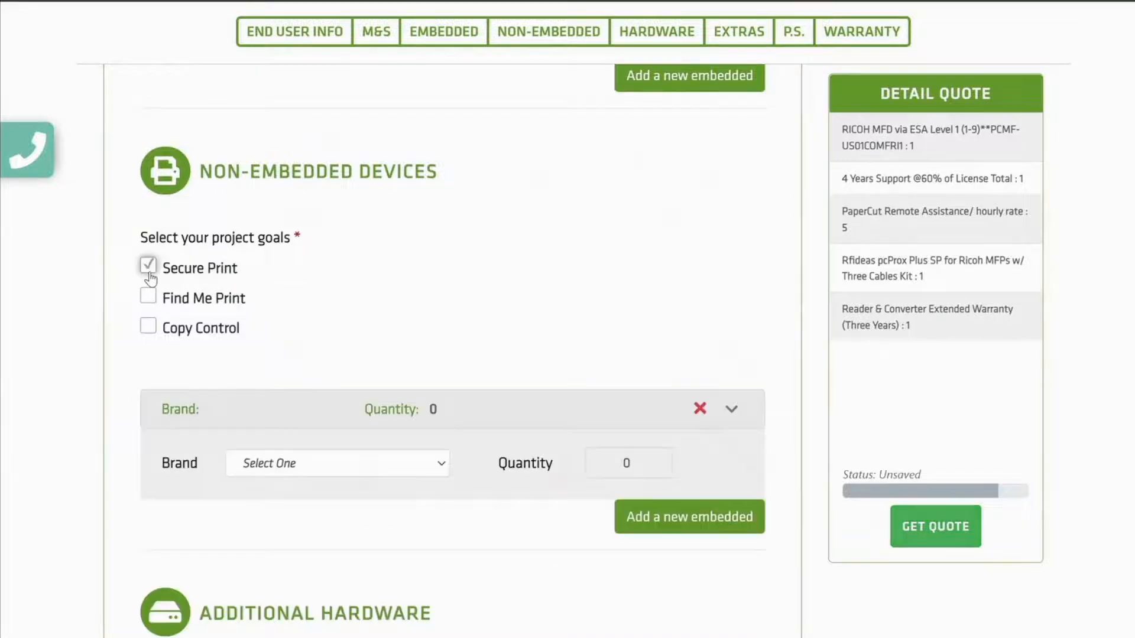
Step: Choose Fast Release Elatec Tcp 3 for the non-embedded device and add one ELATEC TWN4 HID Prox reader
click(443, 467)
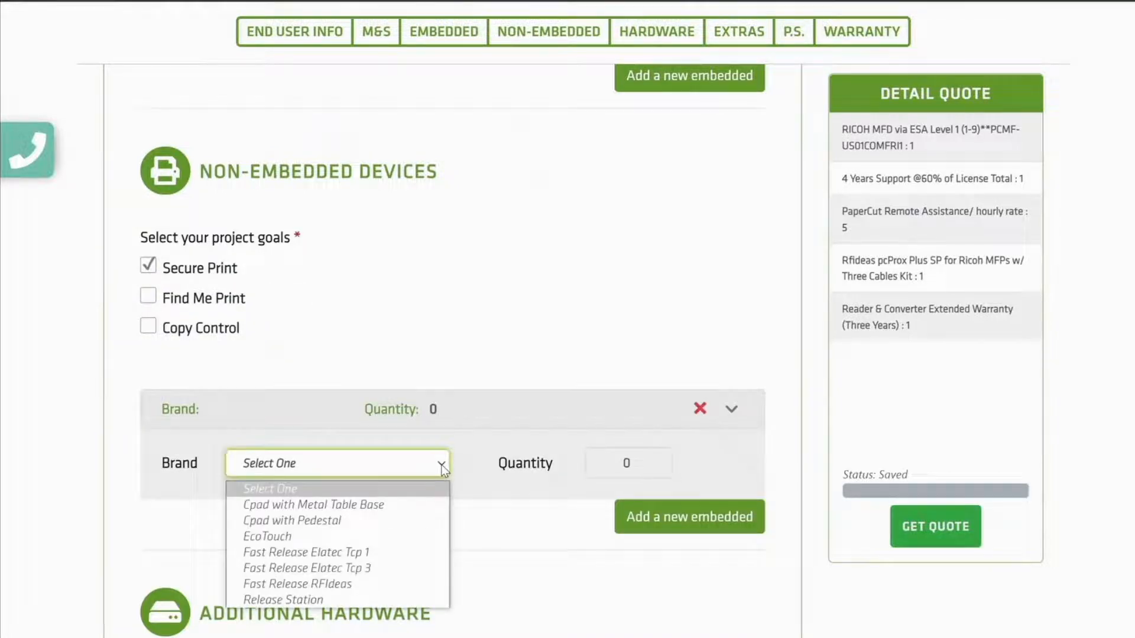
click(384, 568)
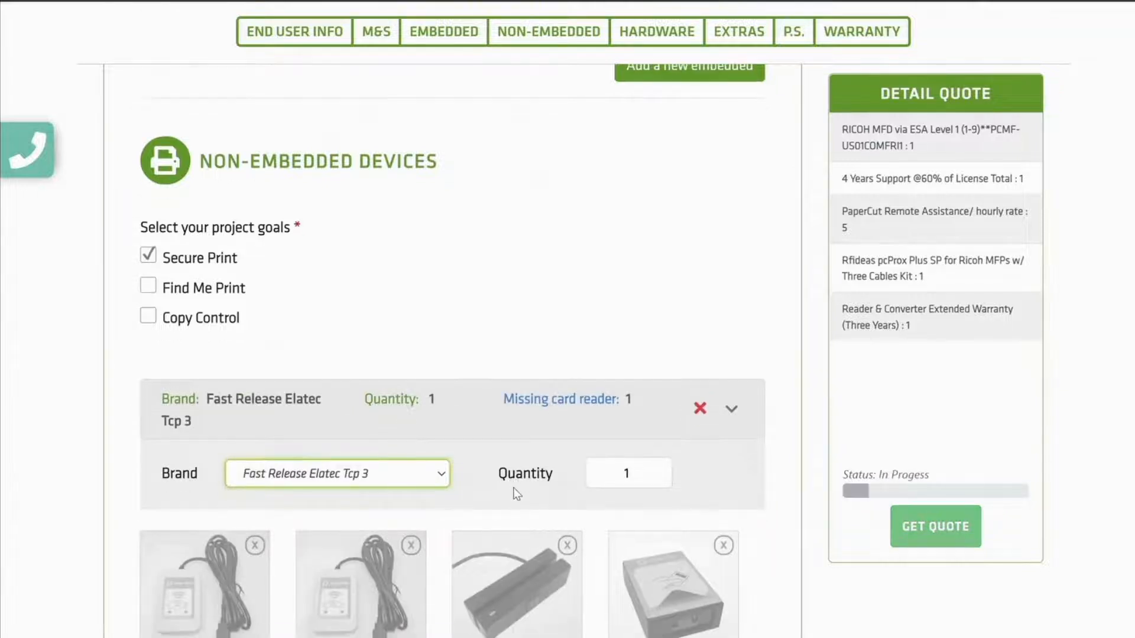
scroll(514, 491, down, 3)
click(260, 582)
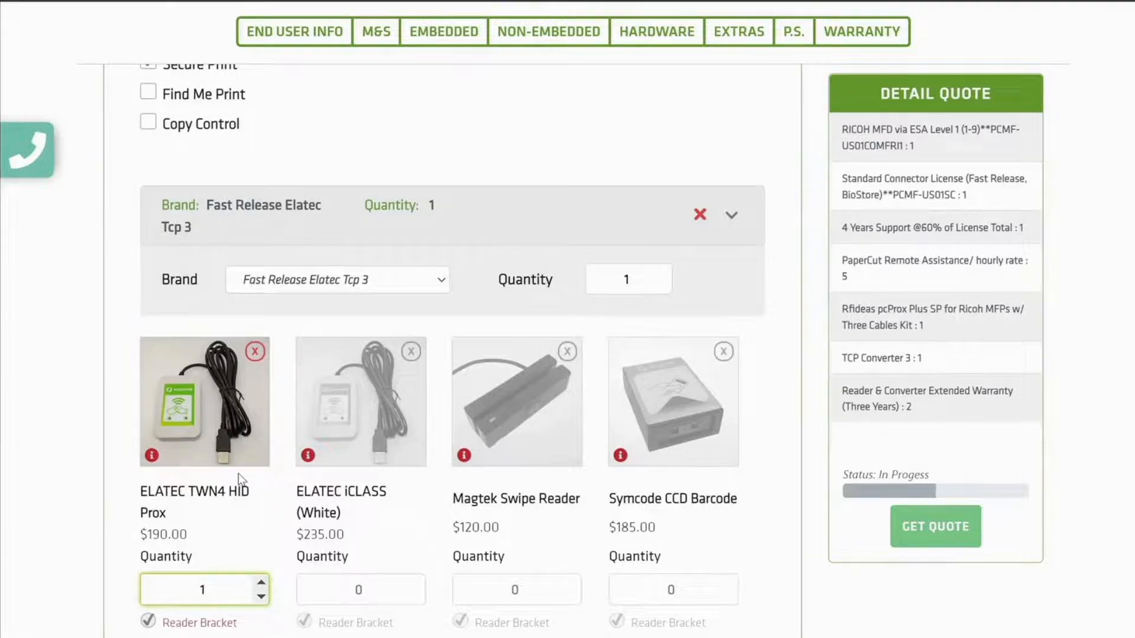
Step: Add a payment gateway to the extra licenses and products, enabling Payment Gateway Connector Group 1
scroll(239, 474, down, 9)
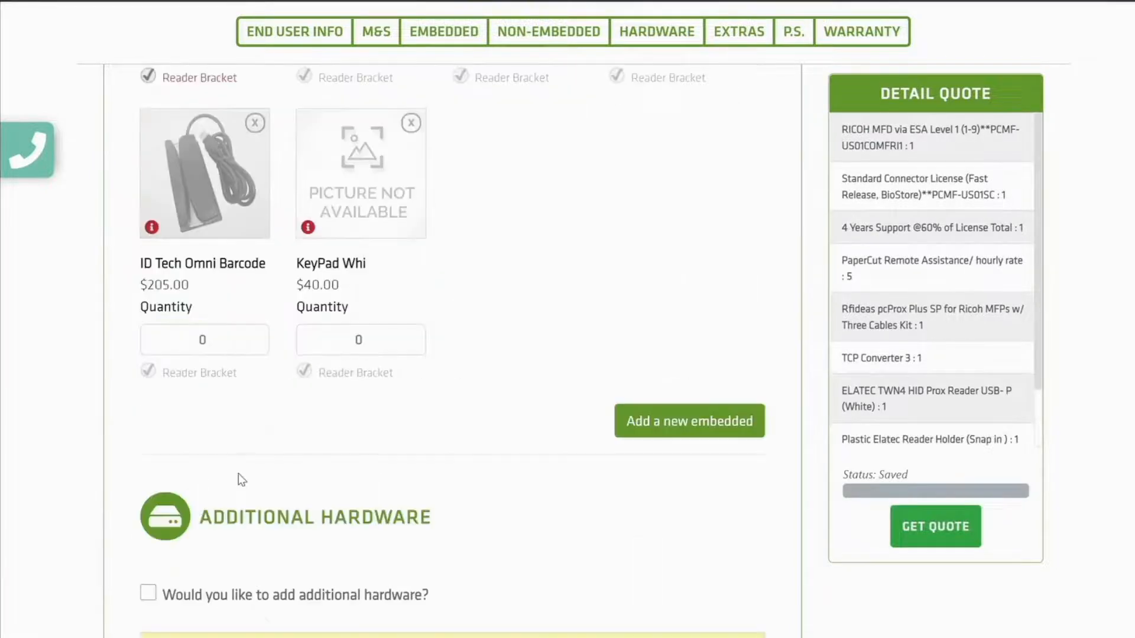
scroll(239, 474, down, 6)
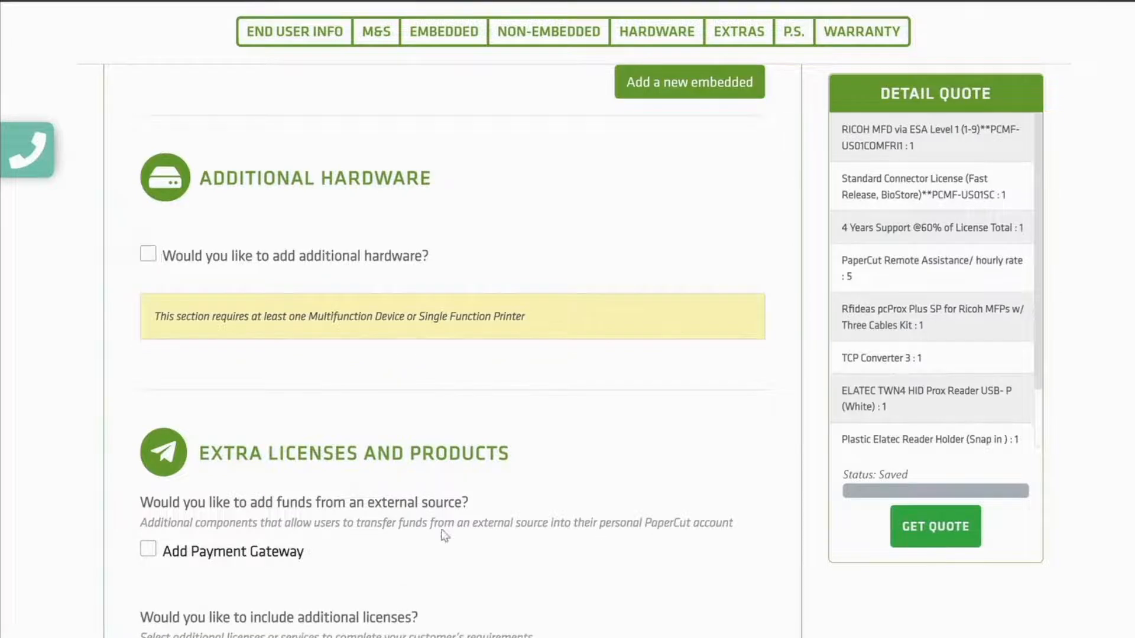
scroll(445, 538, down, 4)
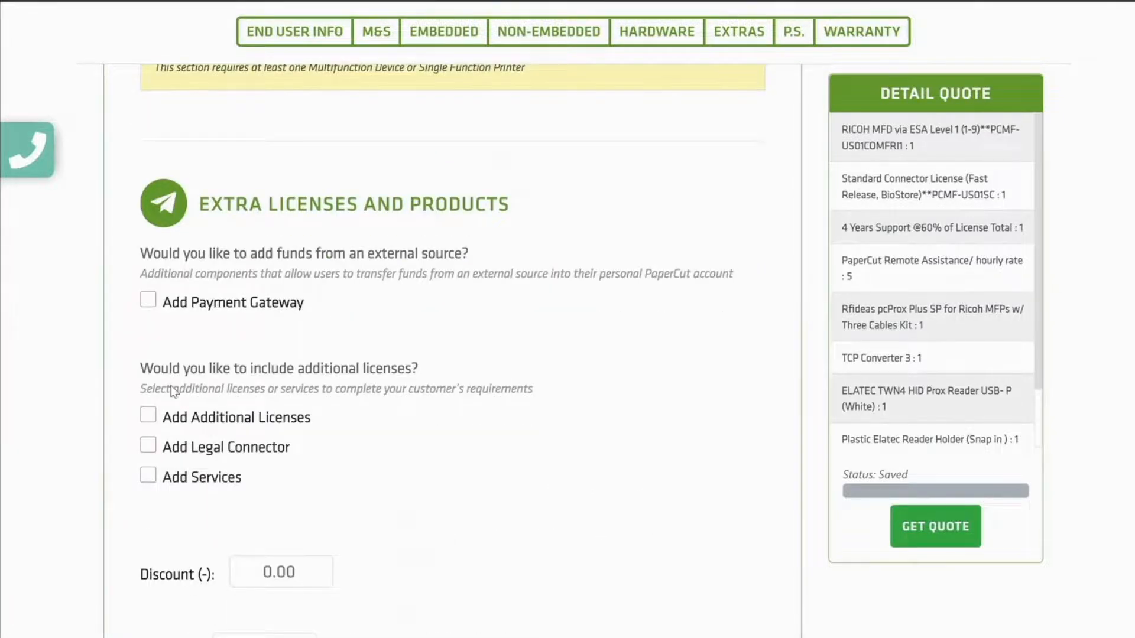
click(148, 299)
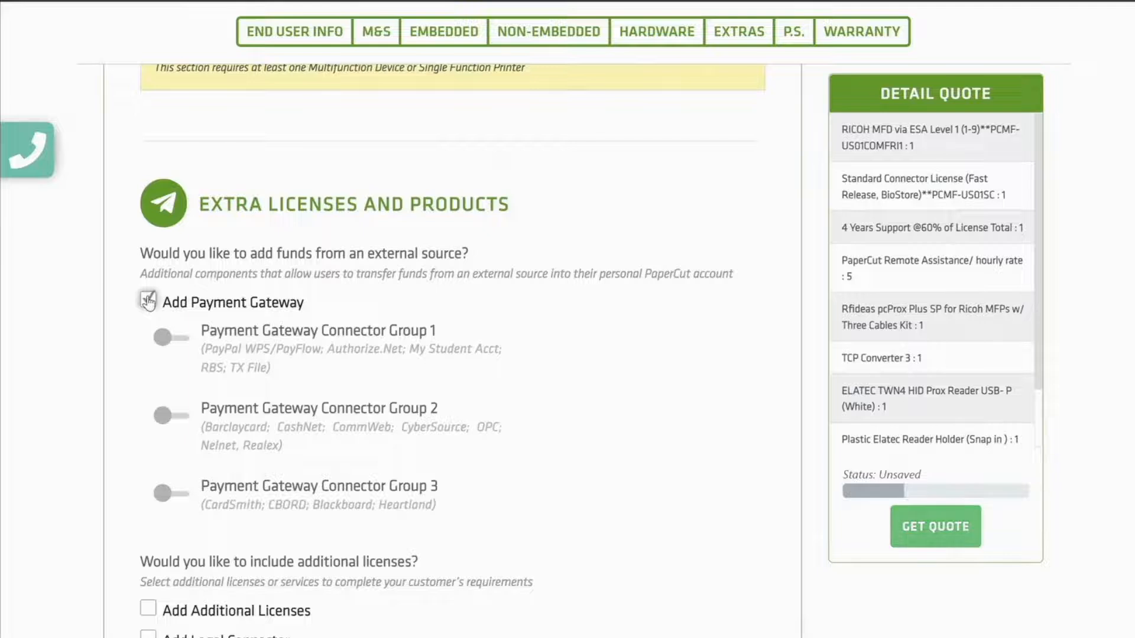
click(163, 338)
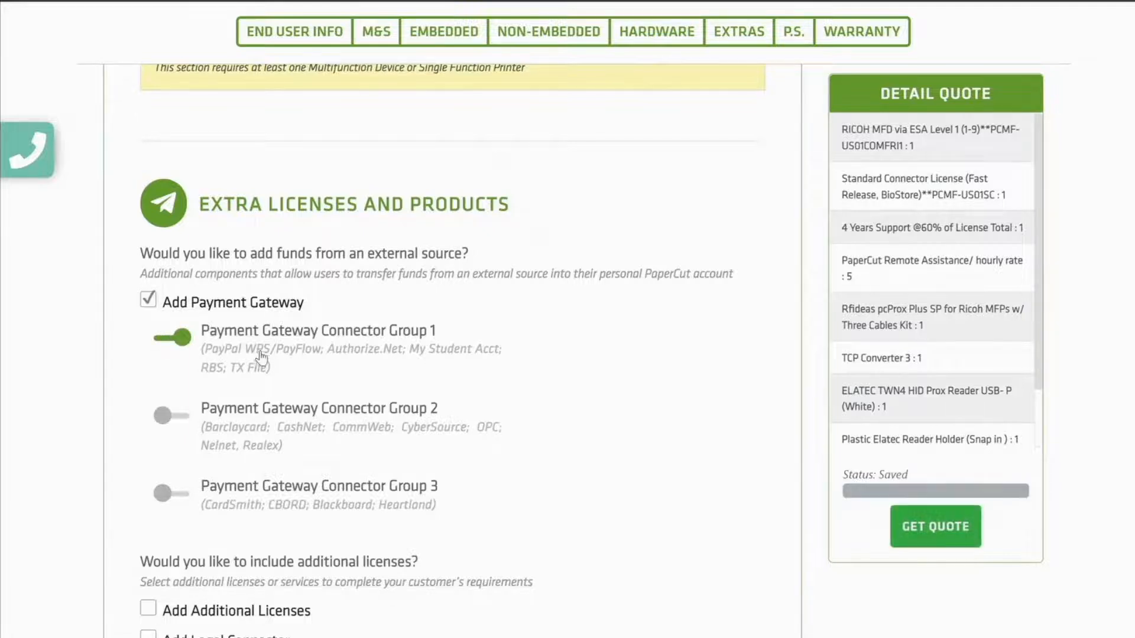
Step: Include additional services in the quote and enable Mobility Print Implementation
scroll(354, 447, down, 4)
scroll(352, 439, down, 1)
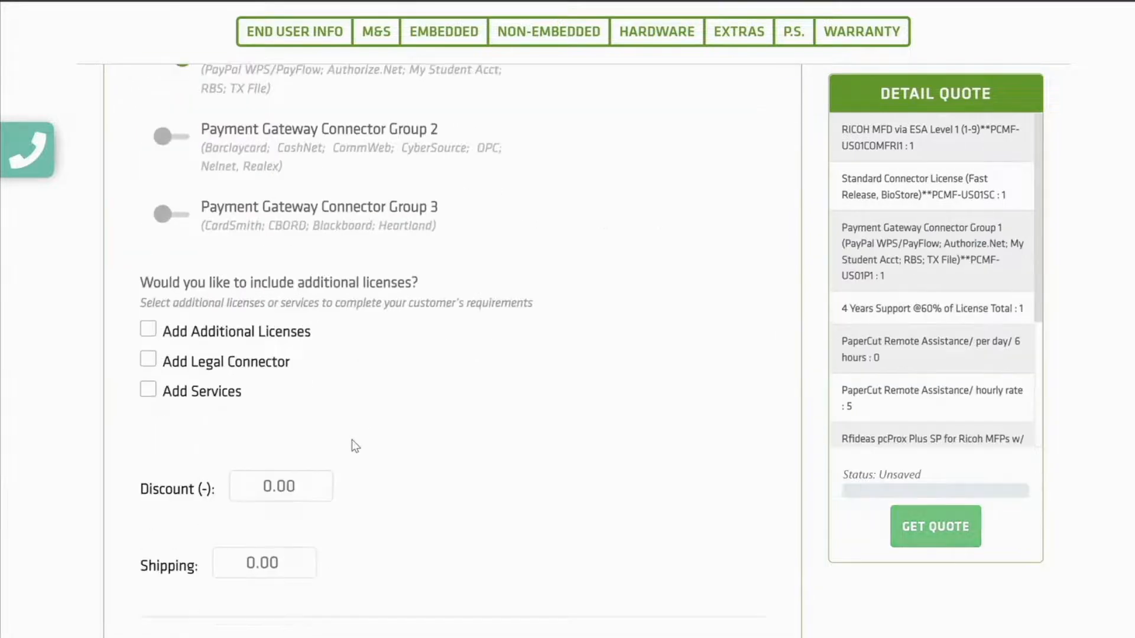
click(148, 390)
click(171, 429)
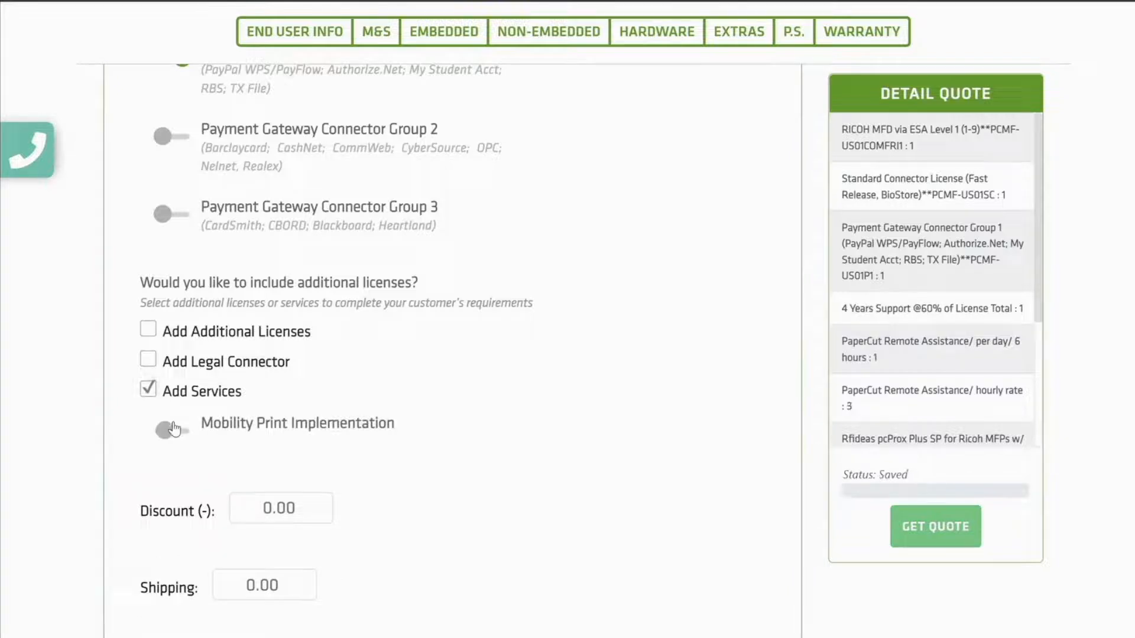
Step: Enter "Test Quote" as the quote comment below the extended warranty section and generate the draft quote
scroll(481, 460, down, 6)
scroll(481, 460, down, 4)
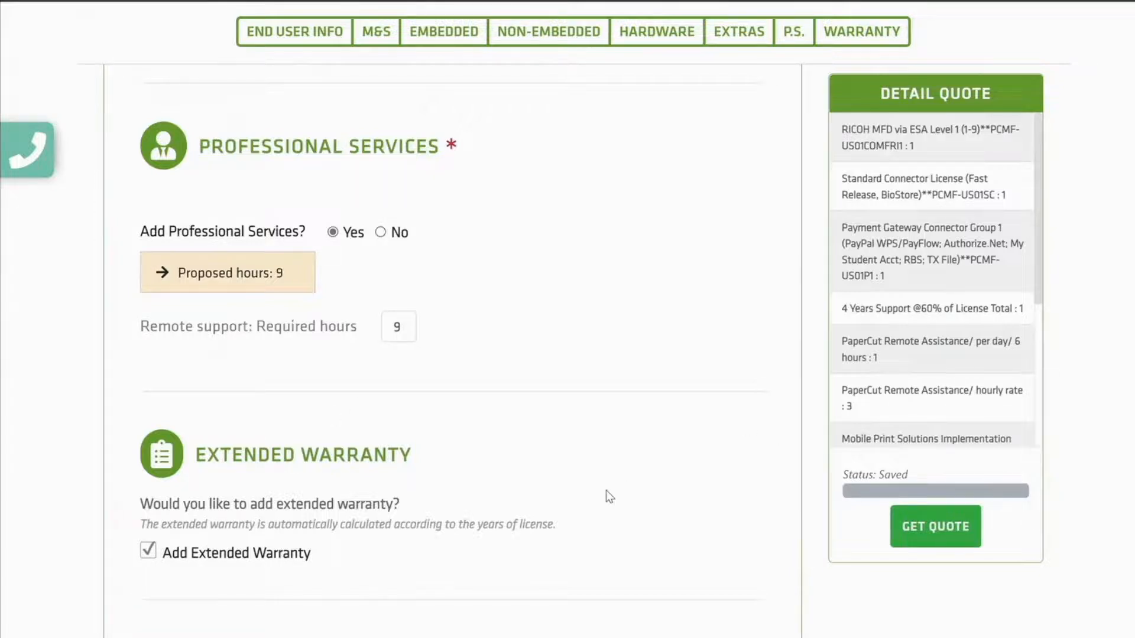
scroll(606, 490, down, 4)
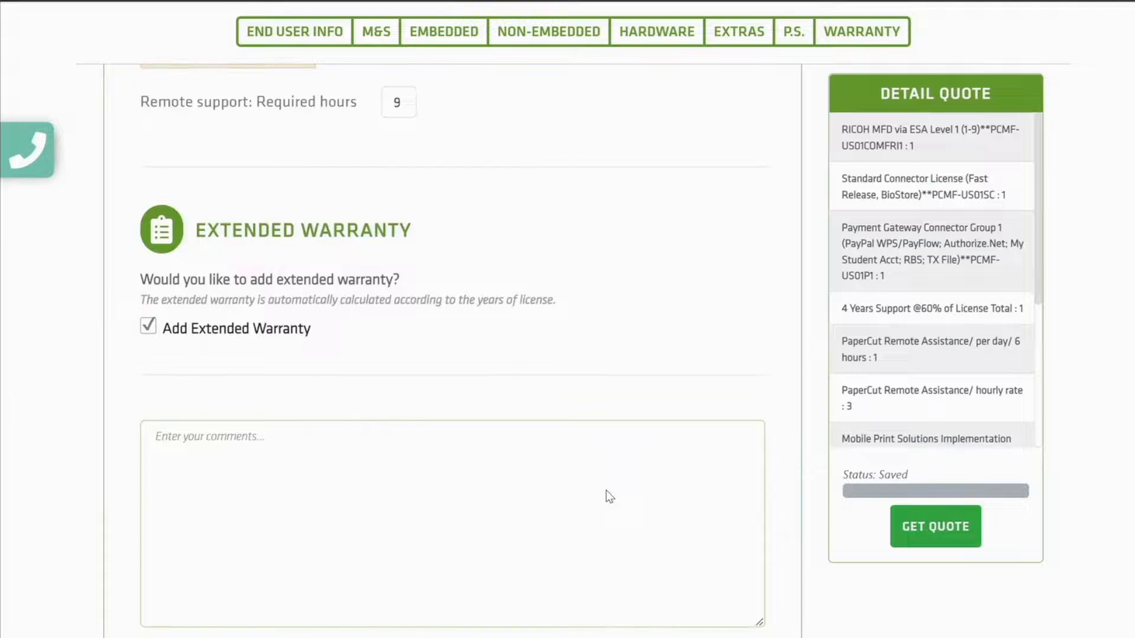
click(433, 428)
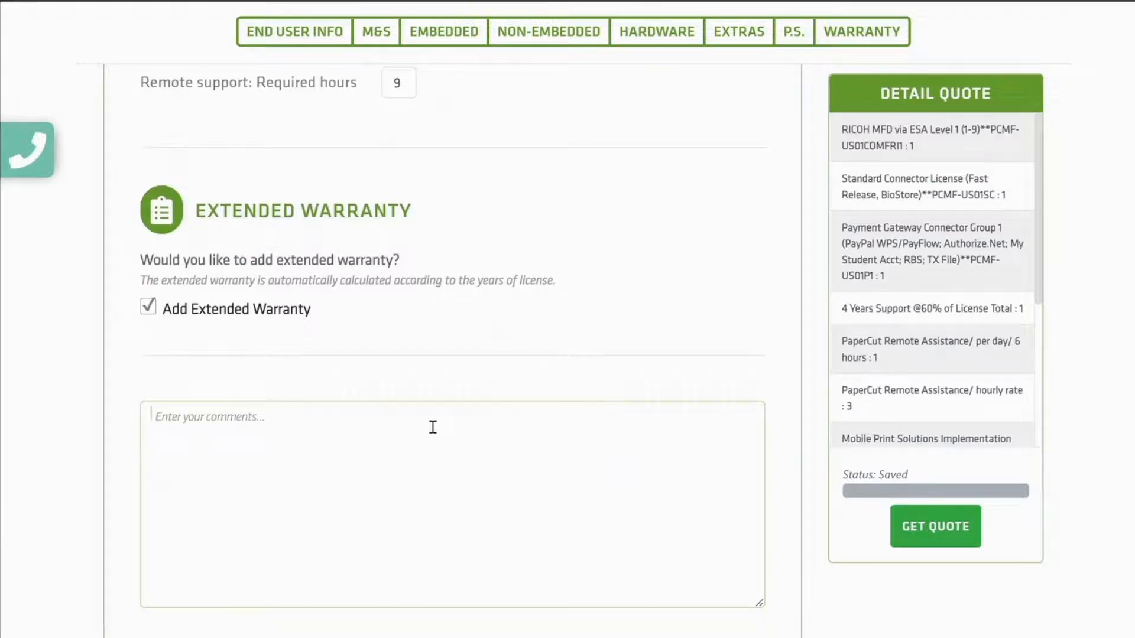
text(Test Qoute)
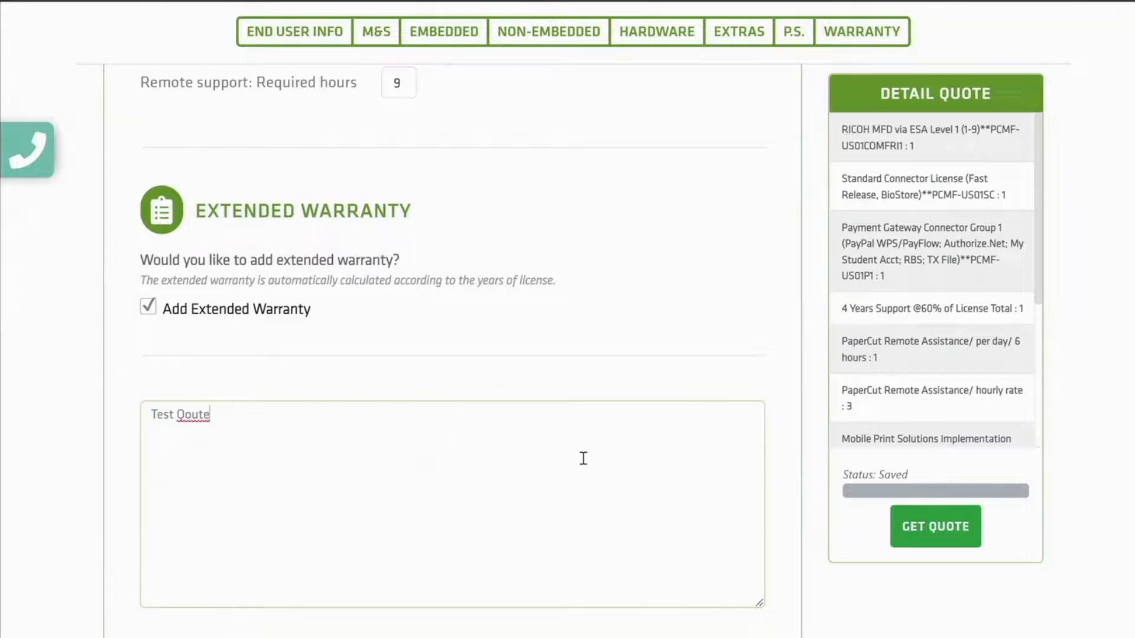
scroll(583, 458, down, 5)
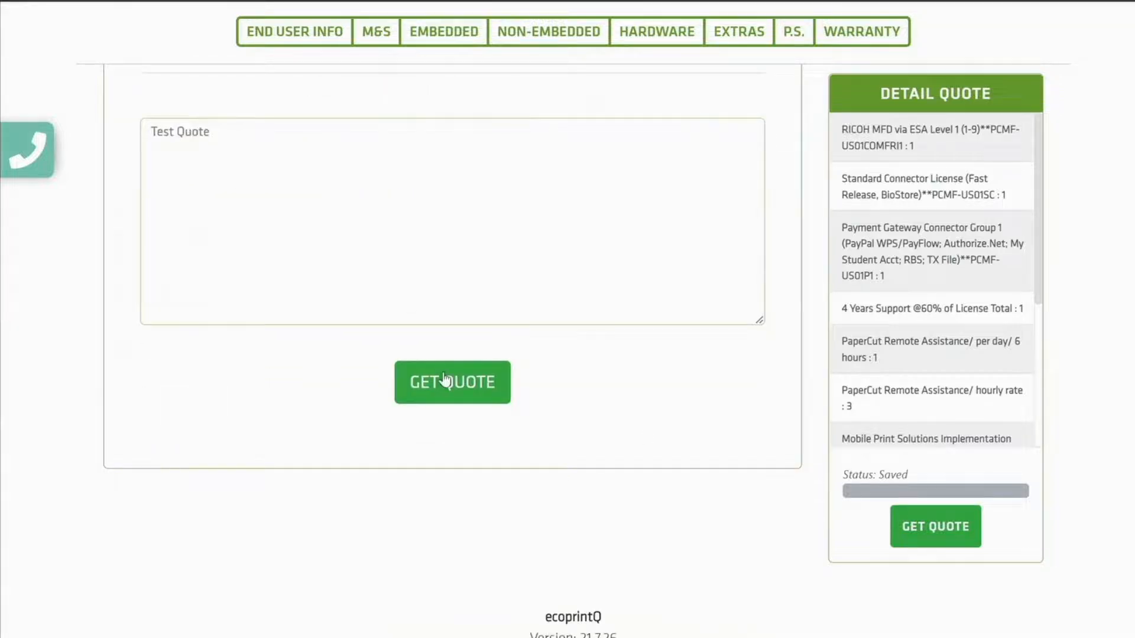
click(445, 380)
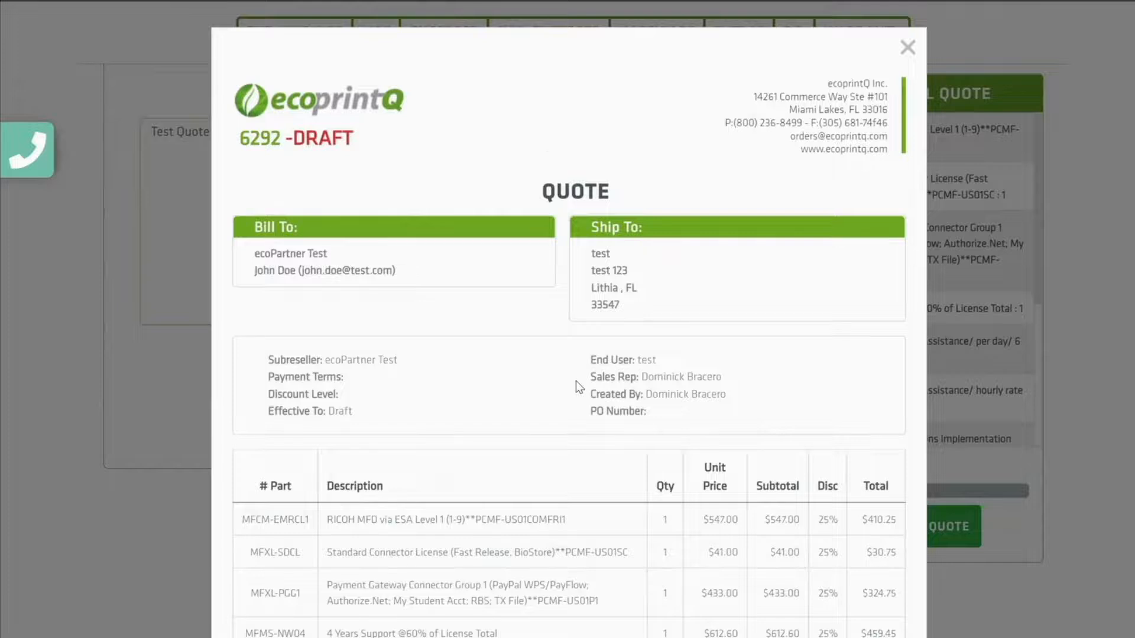
Step: Review the draft quote's billing details, line items, discounts, totals, notes and terms
scroll(576, 387, down, 3)
scroll(575, 382, down, 2)
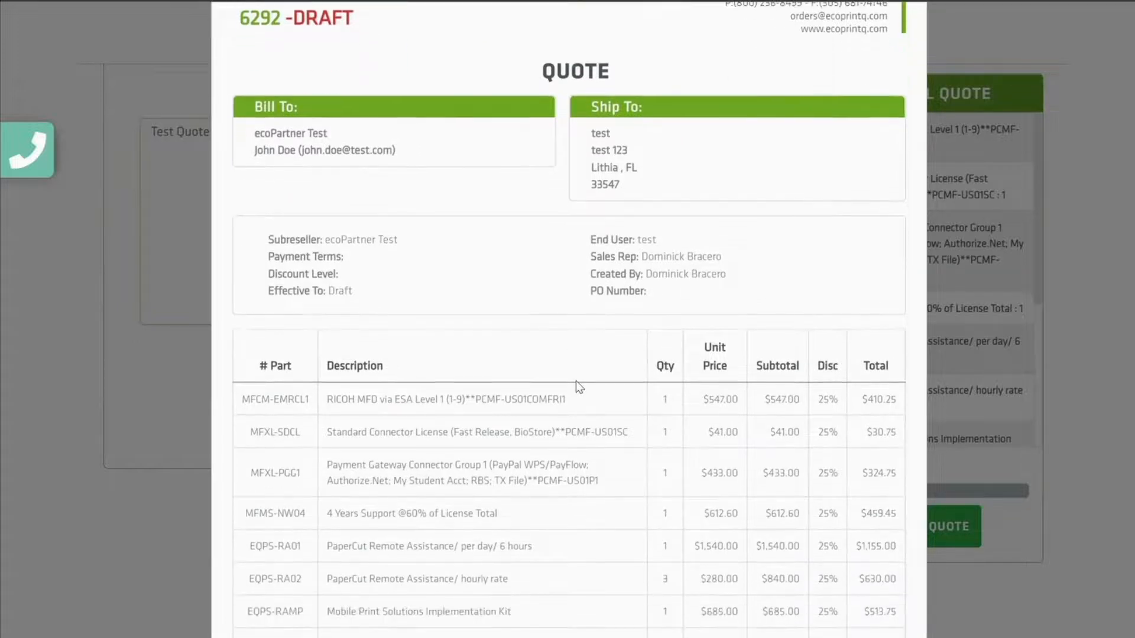
scroll(576, 385, down, 3)
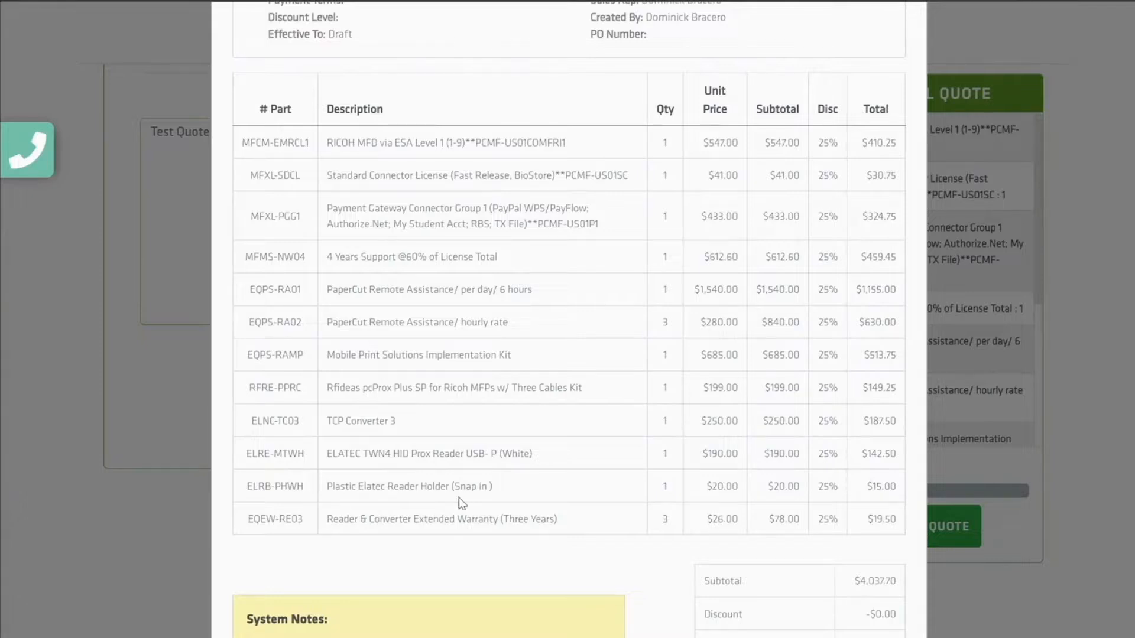
scroll(460, 500, down, 1)
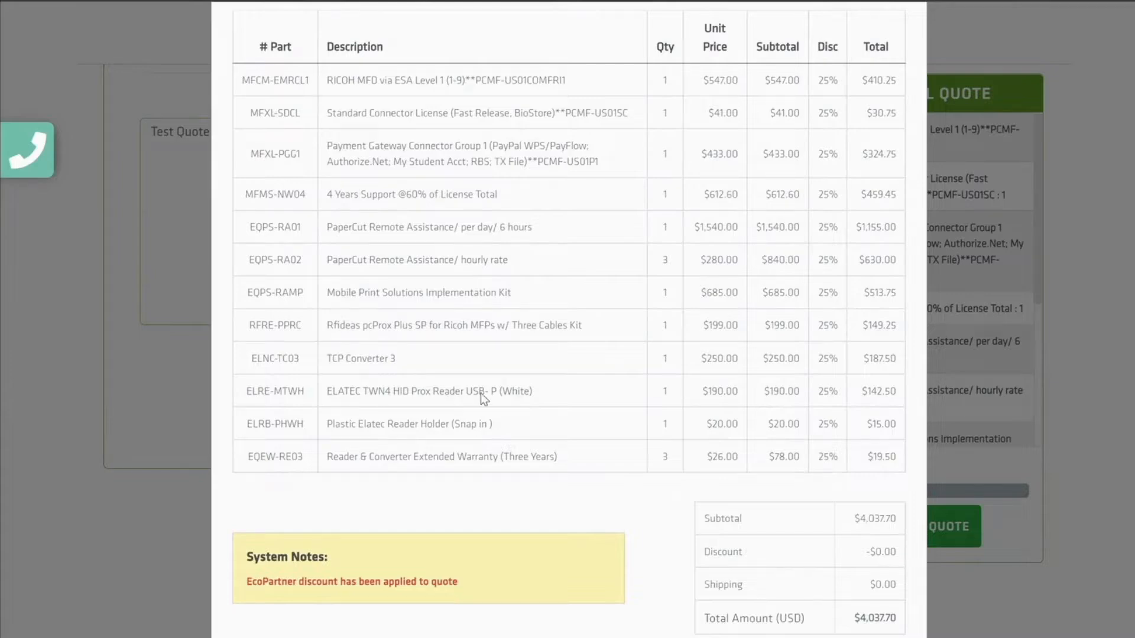
scroll(589, 458, down, 1)
scroll(587, 454, down, 7)
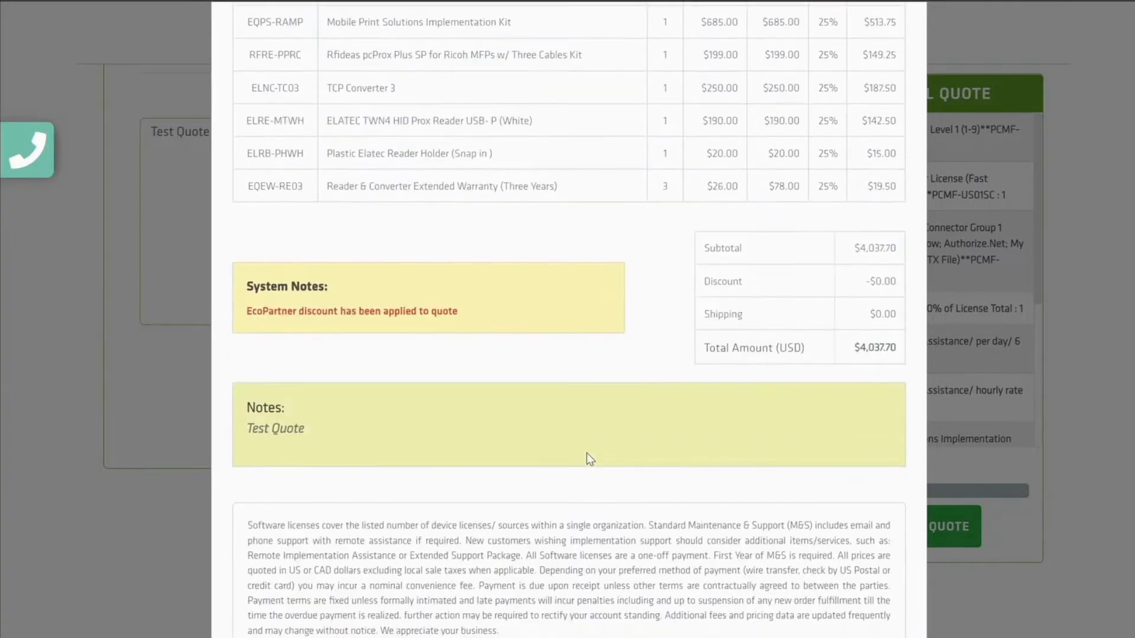
scroll(589, 459, down, 2)
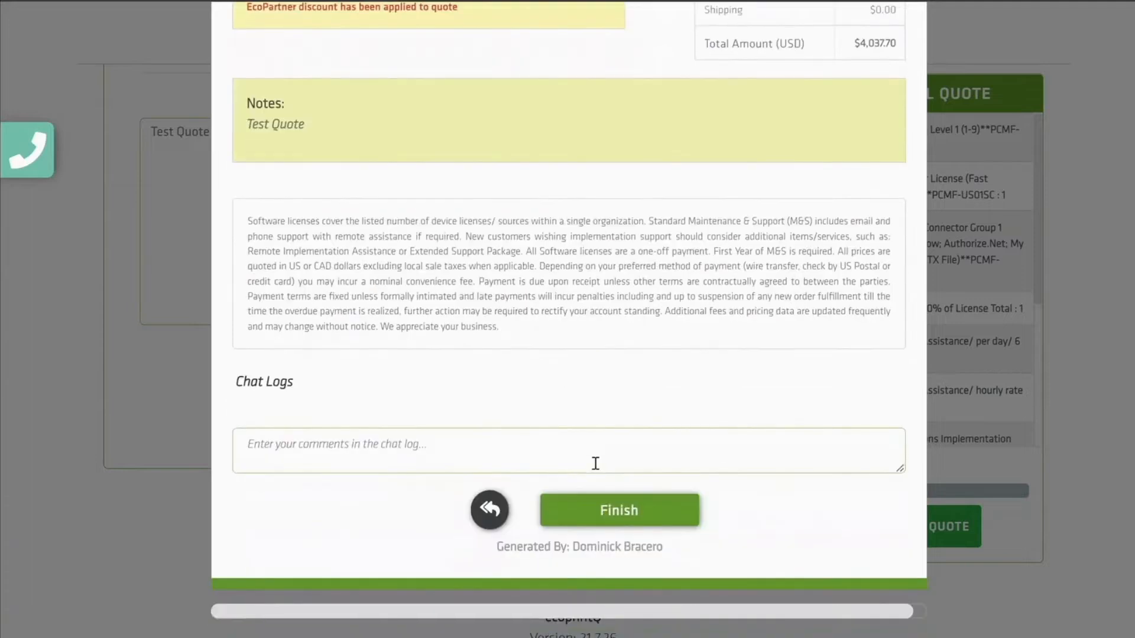
Step: Add the comment "test" to the draft quote's chat log and finish the quote
click(593, 443)
text(test)
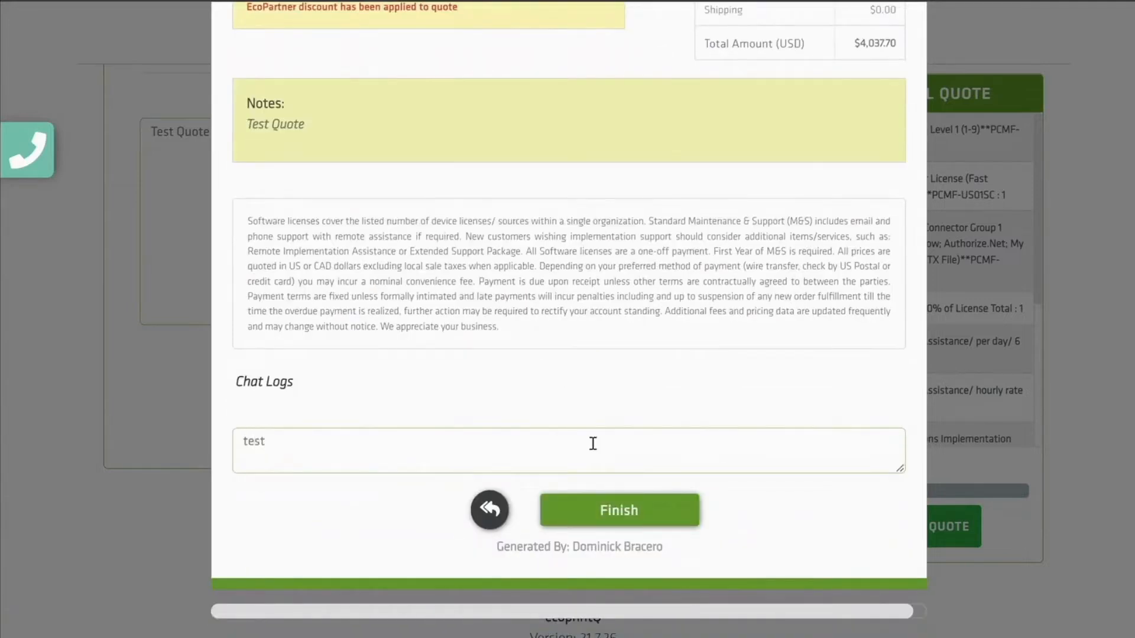
click(616, 510)
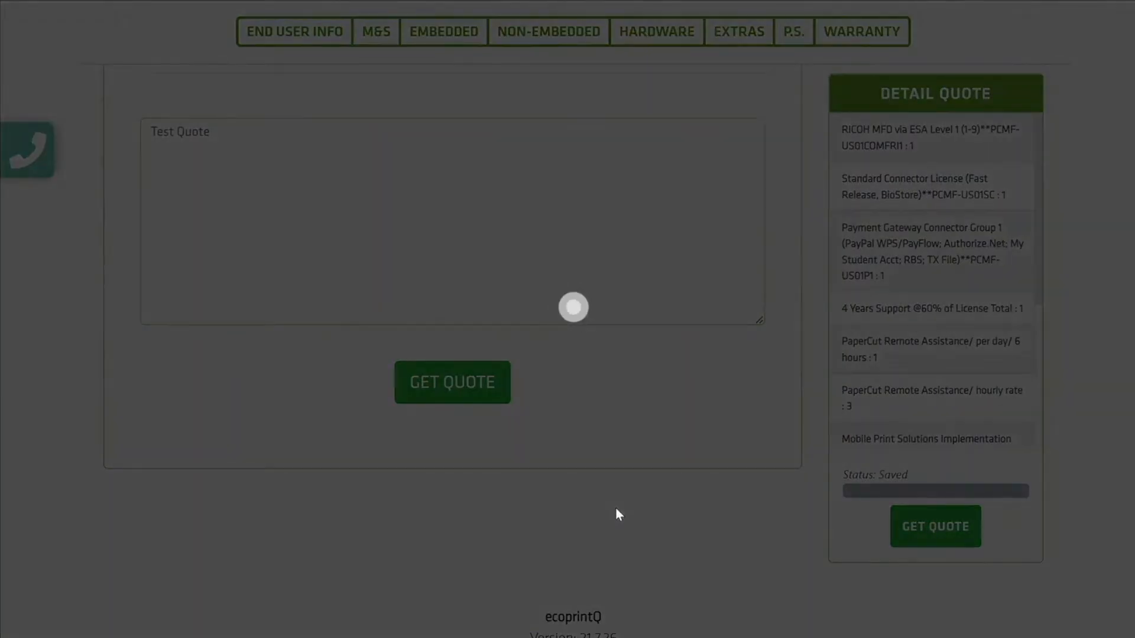